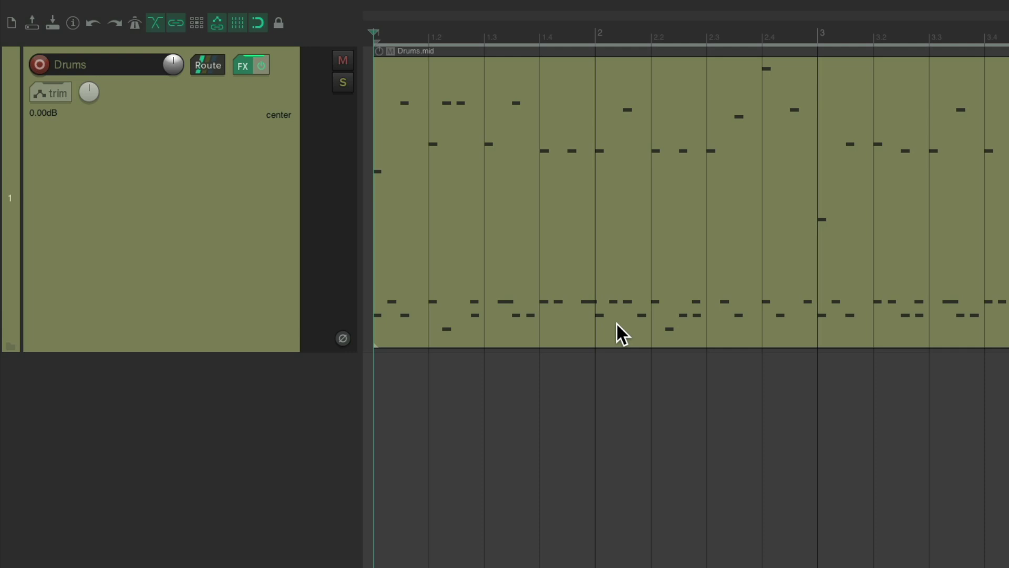
Audition the drum pattern, then start bouncing the live output to a file named Snare
{"action": "key", "text": "space"}
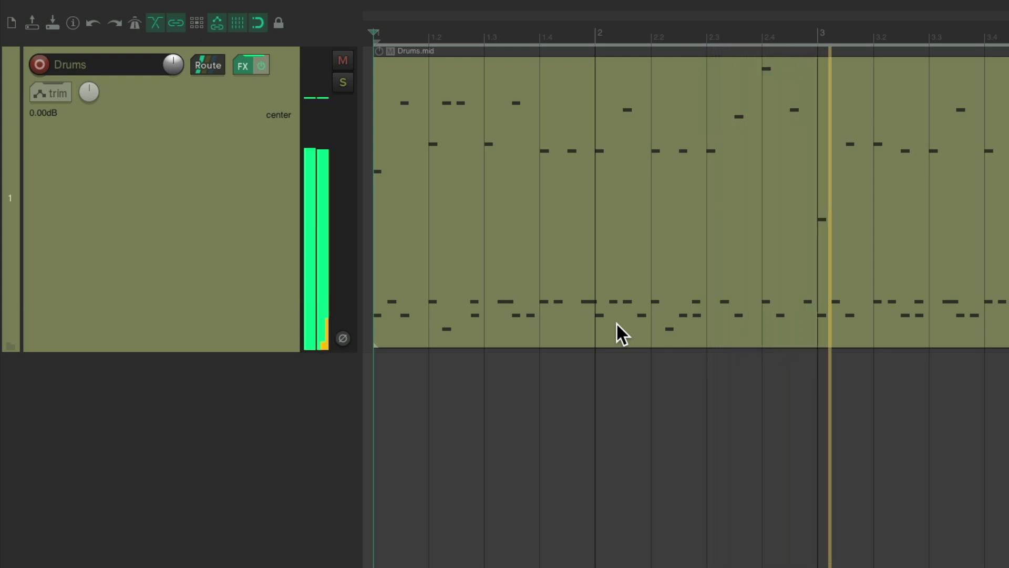
{"action": "key", "text": "space"}
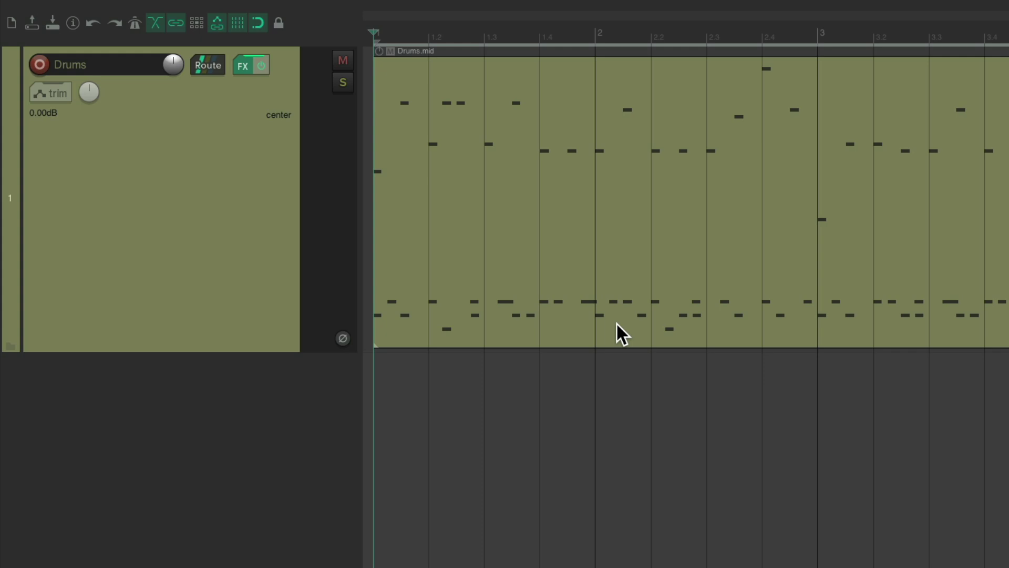
{"action": "left_click", "coordinate": [115, 10]}
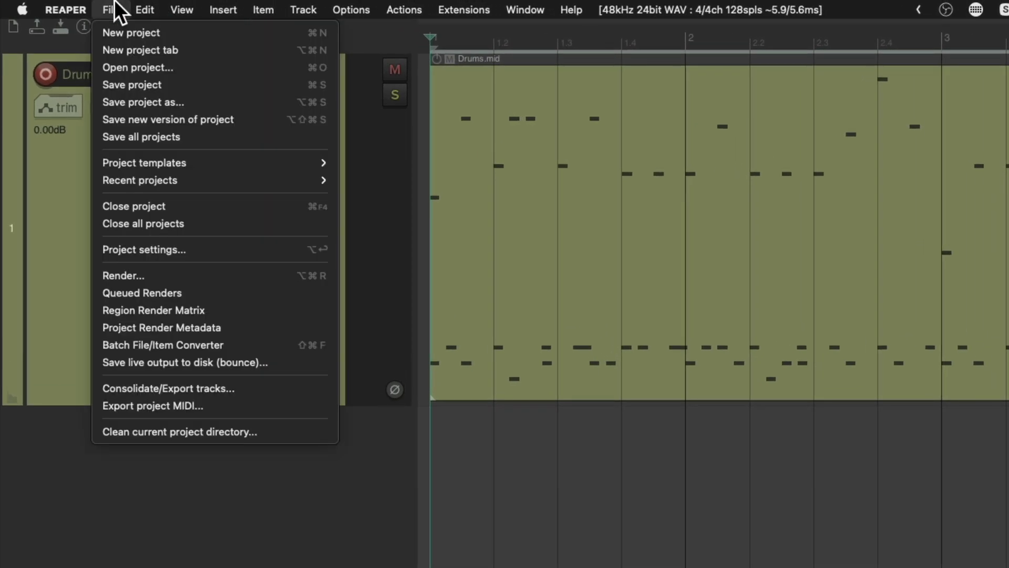
{"action": "left_click", "coordinate": [104, 367]}
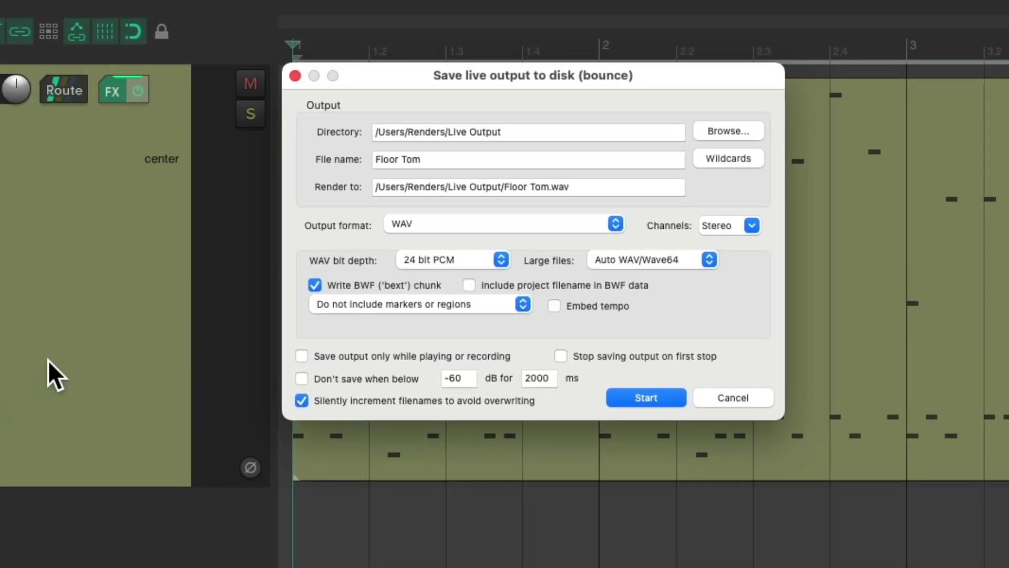
{"action": "triple_click", "coordinate": [488, 158]}
{"action": "type", "text": "S"}
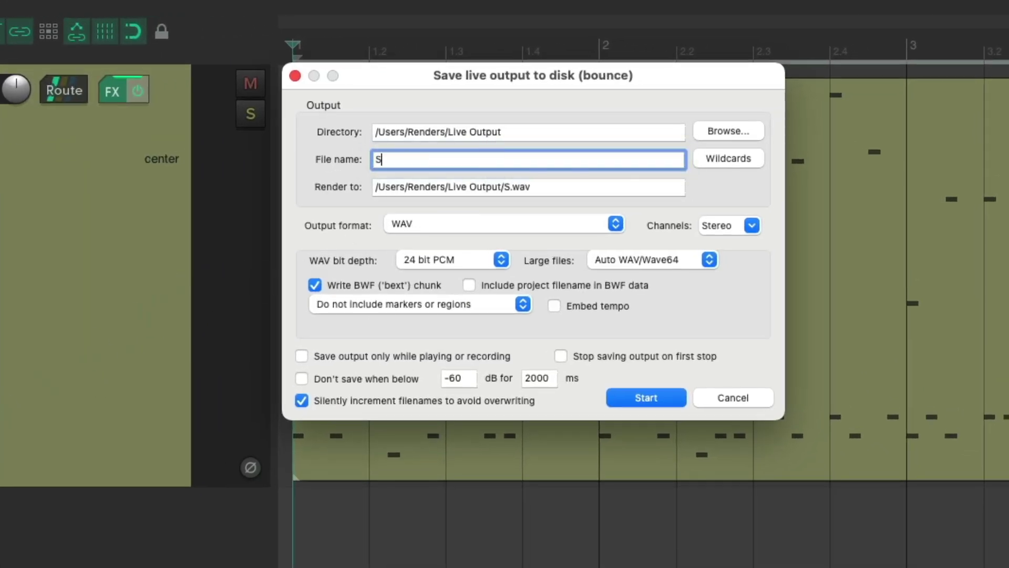
{"action": "type", "text": "nare"}
{"action": "left_click", "coordinate": [673, 396]}
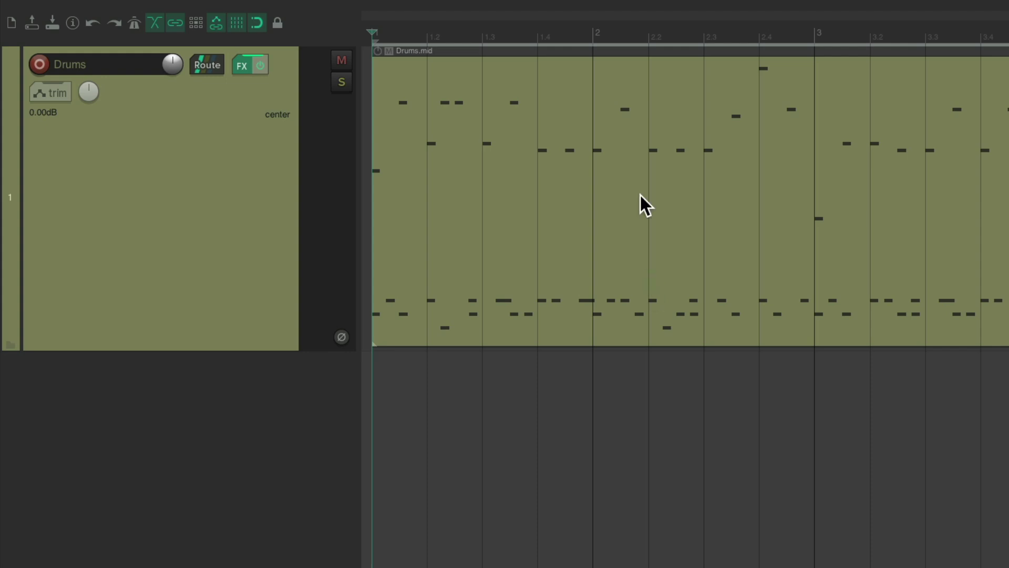
Trigger one D2 snare note from Drums.mid, then stop the Snare live-output bounce
{"action": "double_click", "coordinate": [560, 132]}
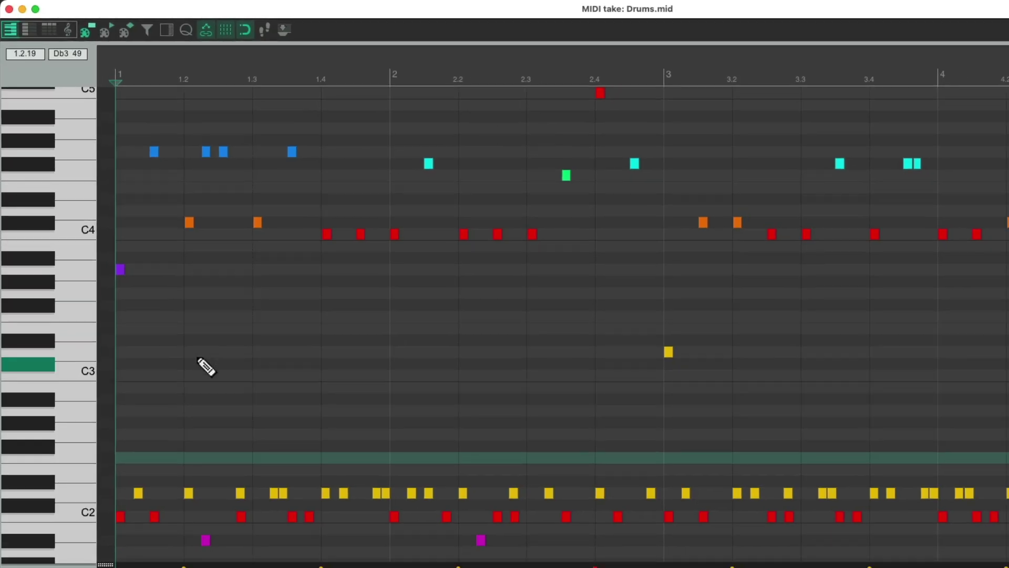
{"action": "left_click", "coordinate": [82, 490]}
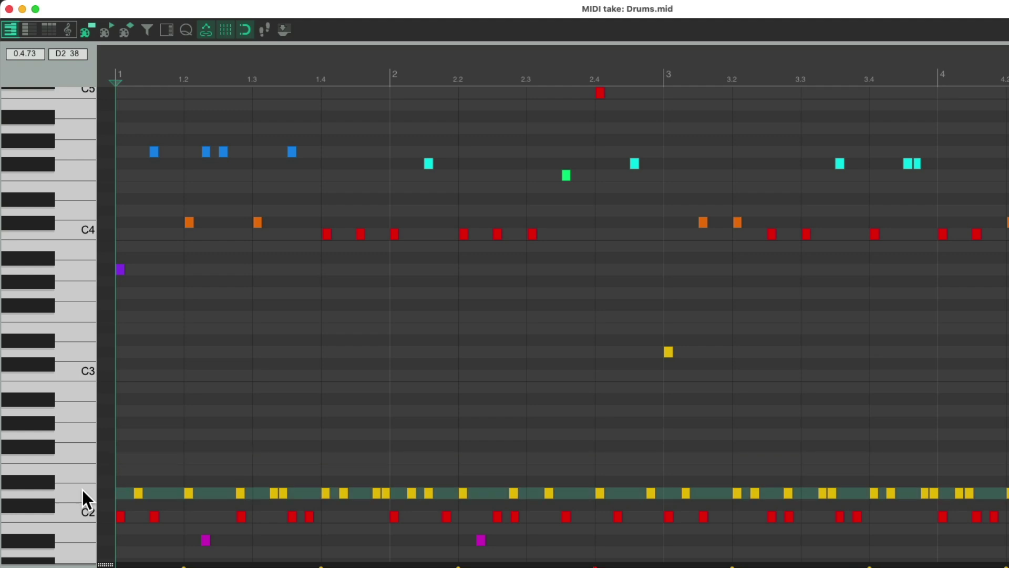
{"action": "key", "text": "Escape"}
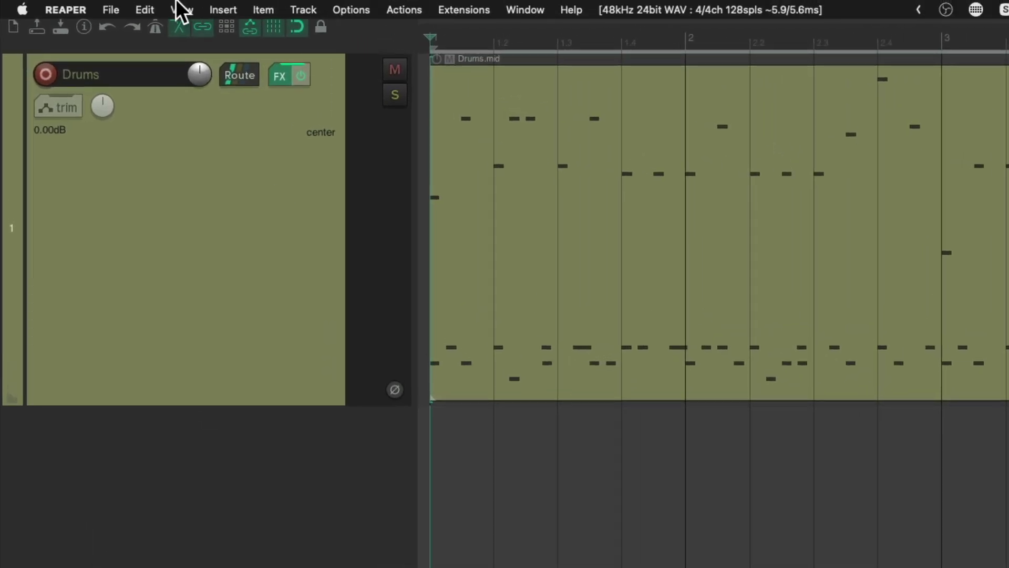
{"action": "left_click", "coordinate": [111, 9]}
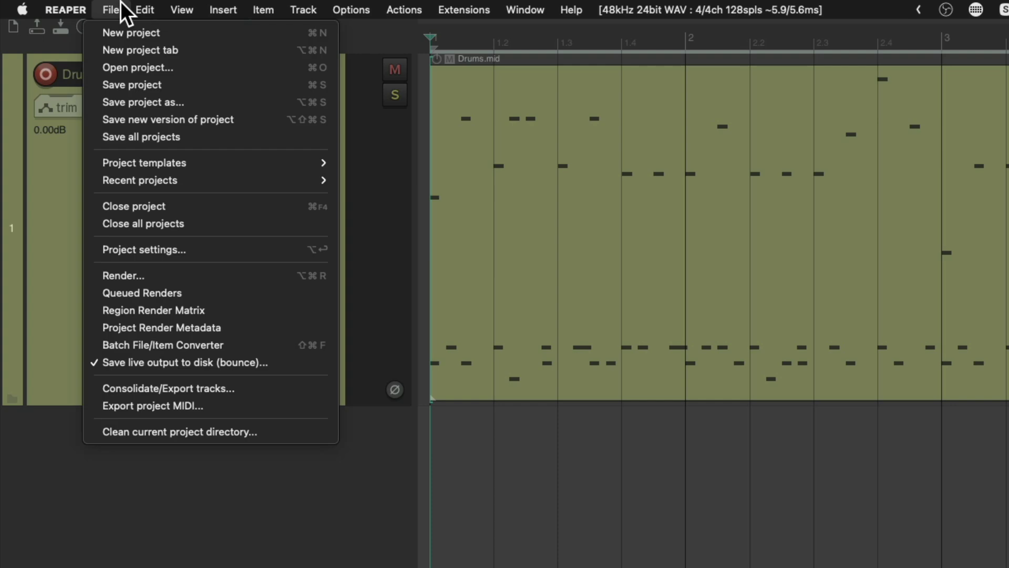
{"action": "left_click", "coordinate": [120, 363]}
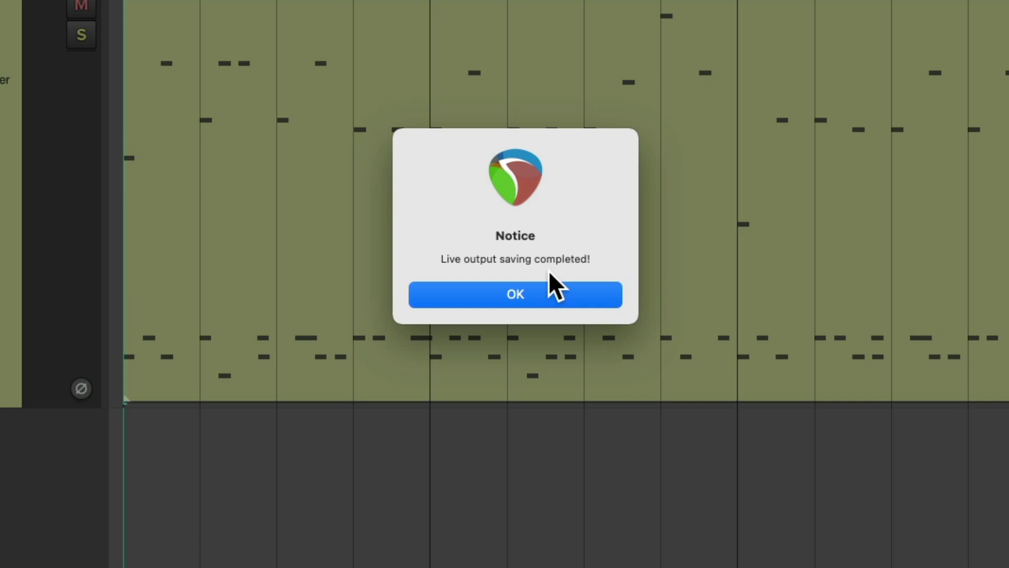
{"action": "left_click", "coordinate": [570, 294]}
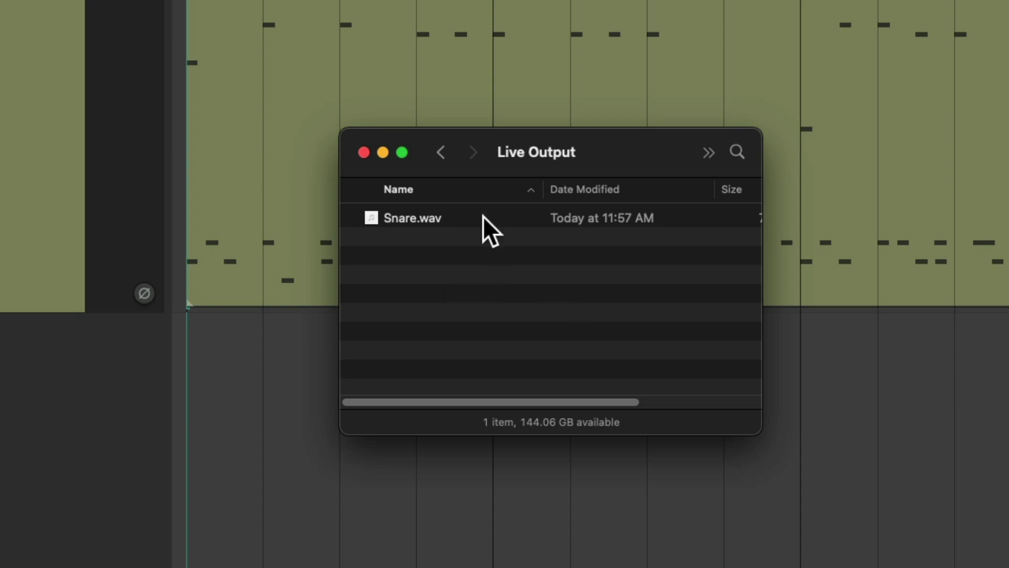
Drag Snare.wav from the Live Output Finder window into REAPER below the Drums track
{"action": "left_click_drag", "start_coordinate": [409, 217], "coordinate": [50, 370]}
Drop Snare.wav onto a new Snare track and delete the silence before the hit
{"action": "left_click_drag", "start_coordinate": [196, 351], "coordinate": [197, 351]}
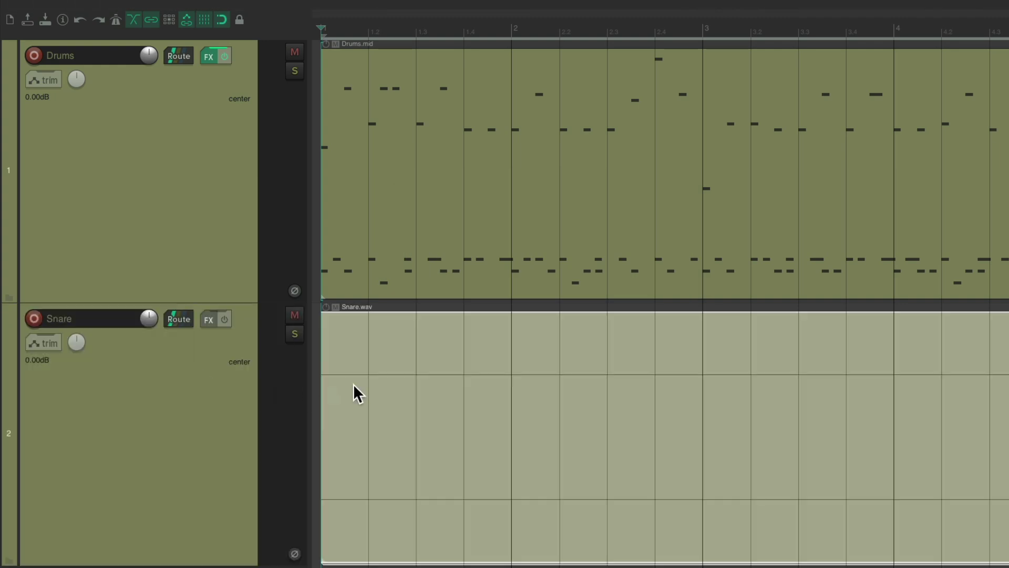
{"action": "scroll", "coordinate": [537, 384], "scroll_direction": "right", "scroll_amount": 10}
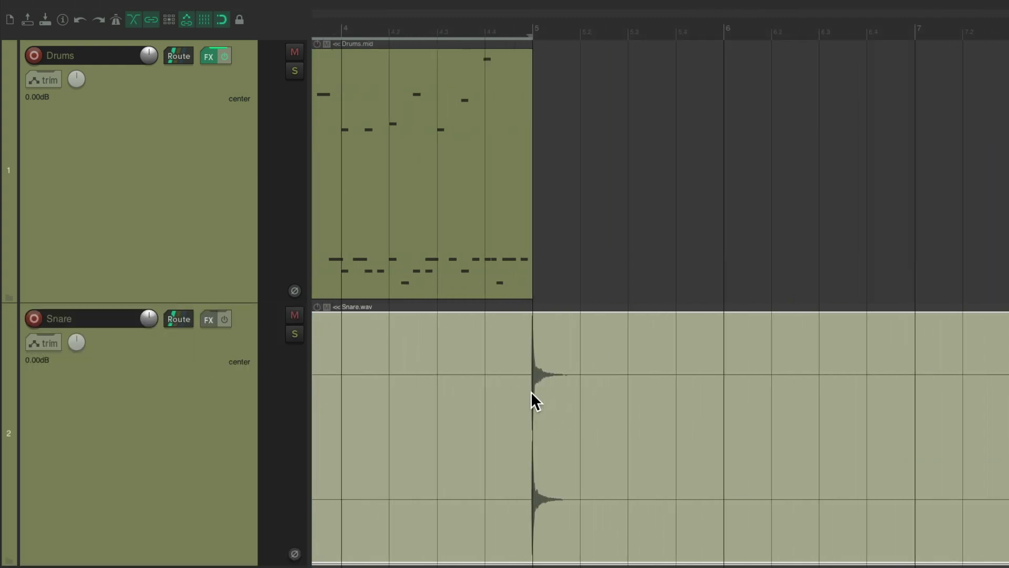
{"action": "scroll", "coordinate": [531, 391], "scroll_direction": "up", "scroll_amount": 10}
{"action": "scroll", "coordinate": [537, 467], "scroll_direction": "up", "scroll_amount": 5}
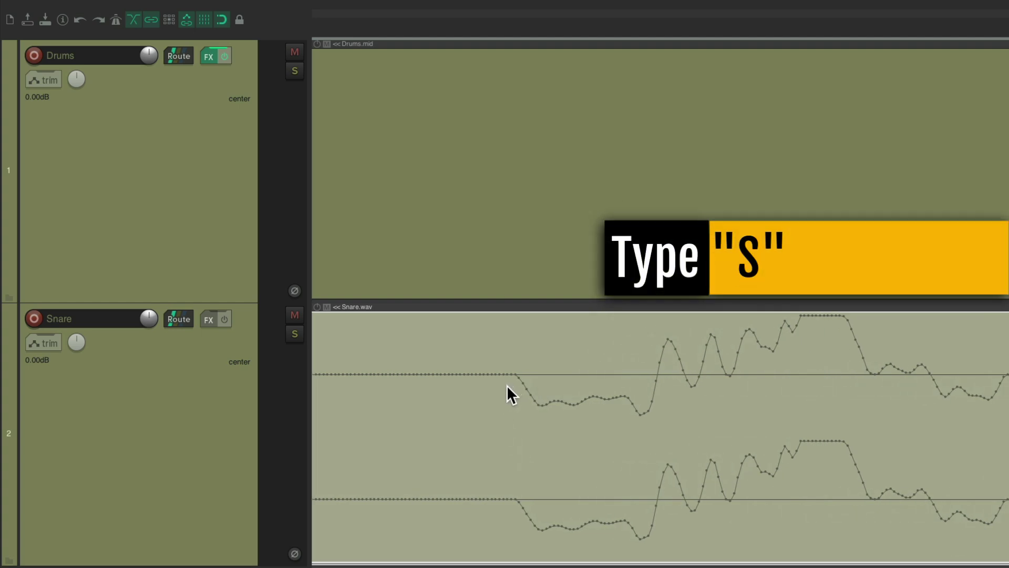
{"action": "key", "text": "s"}
{"action": "left_click", "coordinate": [434, 397]}
{"action": "key", "text": "Delete"}
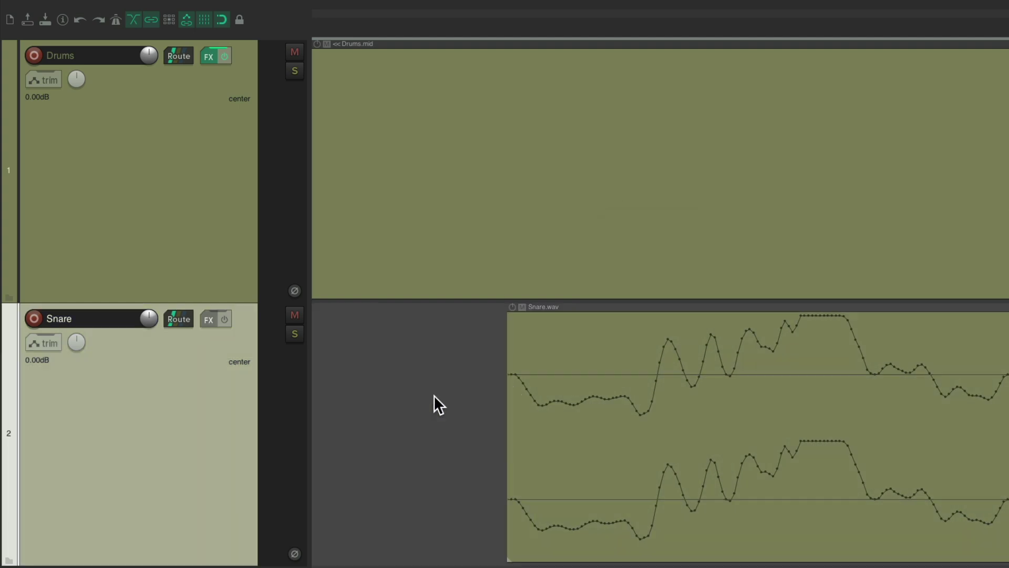
Remove the tail after the snare hit and cut the trimmed hit off the track
{"action": "scroll", "coordinate": [433, 395], "scroll_direction": "down", "scroll_amount": 5}
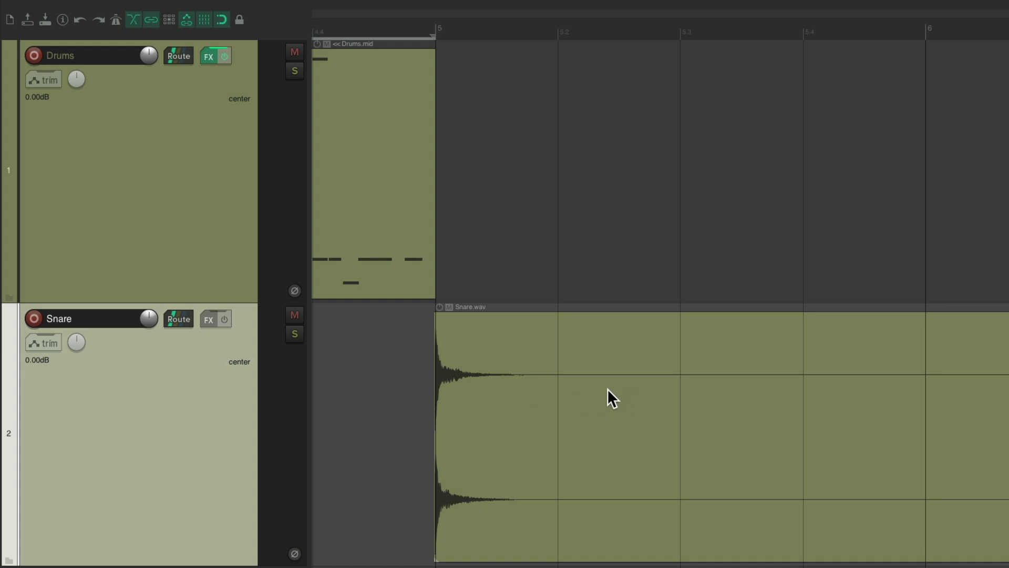
{"action": "key", "text": "s"}
{"action": "left_click", "coordinate": [632, 372]}
{"action": "key", "text": "Delete"}
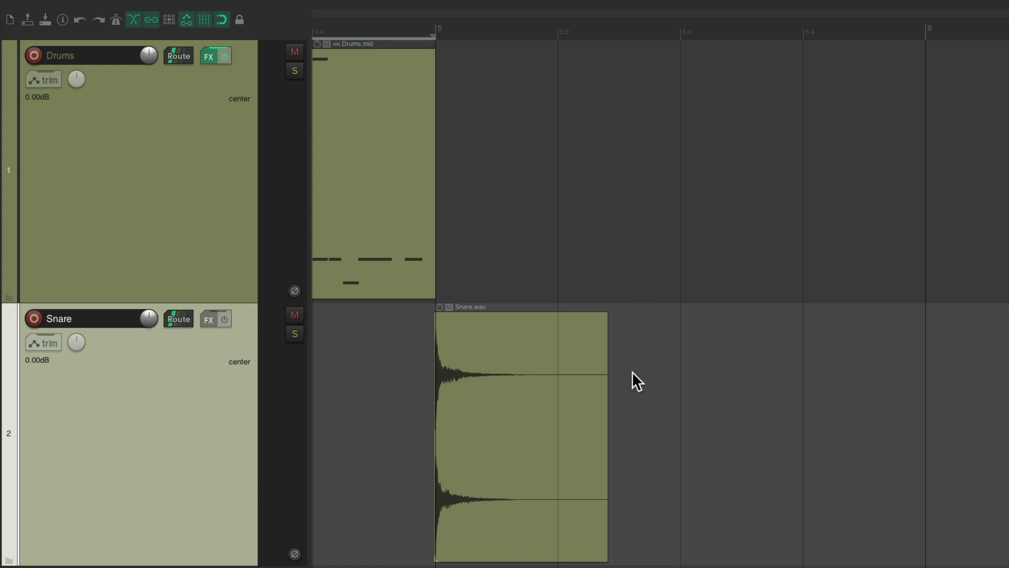
{"action": "left_click", "coordinate": [462, 329]}
{"action": "key", "text": "Delete"}
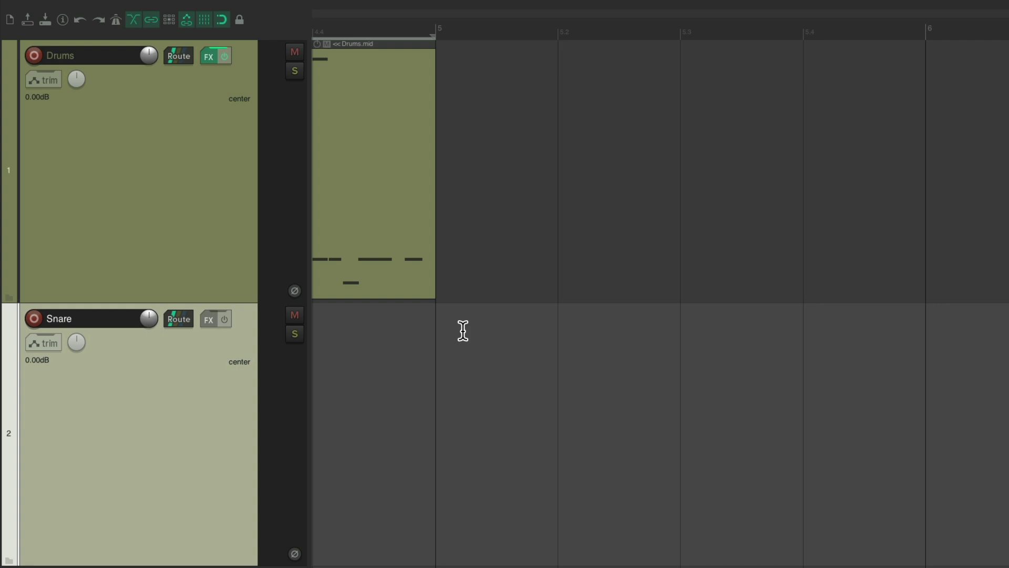
{"action": "scroll", "coordinate": [462, 331], "scroll_direction": "down", "scroll_amount": 3}
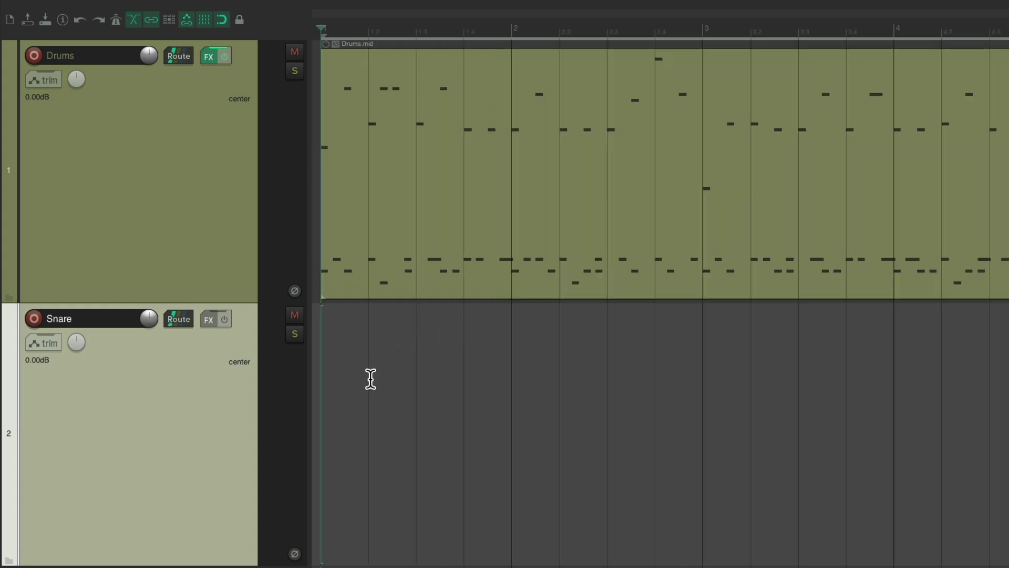
Paste the snare hit, copy it to 1.4, 2.2, 2.4 and bars 3–4, then audition
{"action": "key", "text": "ctrl+z"}
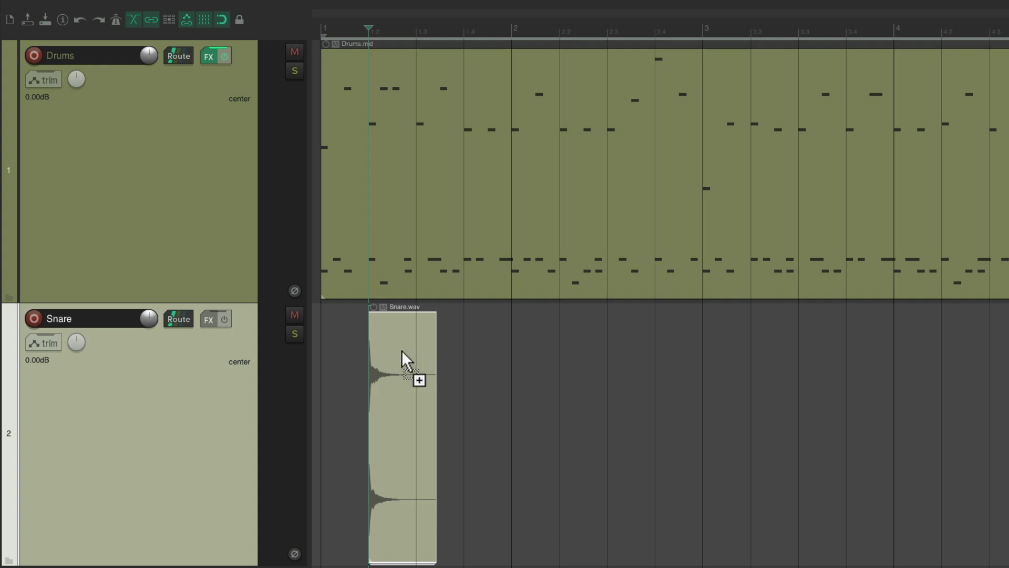
{"action": "left_click_drag", "start_coordinate": [411, 349], "coordinate": [684, 332]}
{"action": "double_click", "coordinate": [158, 383]}
{"action": "left_click_drag", "start_coordinate": [683, 368], "coordinate": [652, 378]}
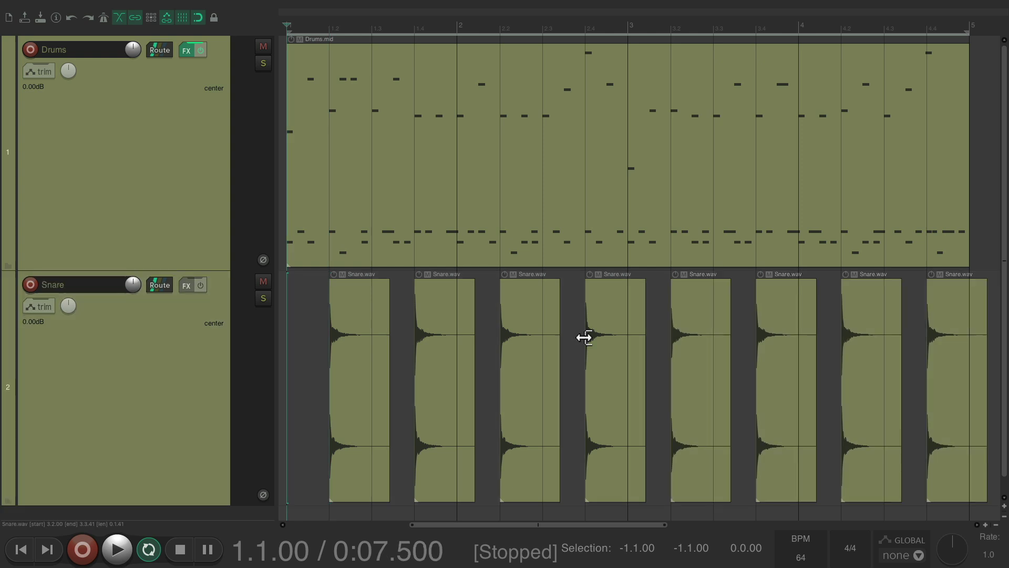
{"action": "key", "text": "space"}
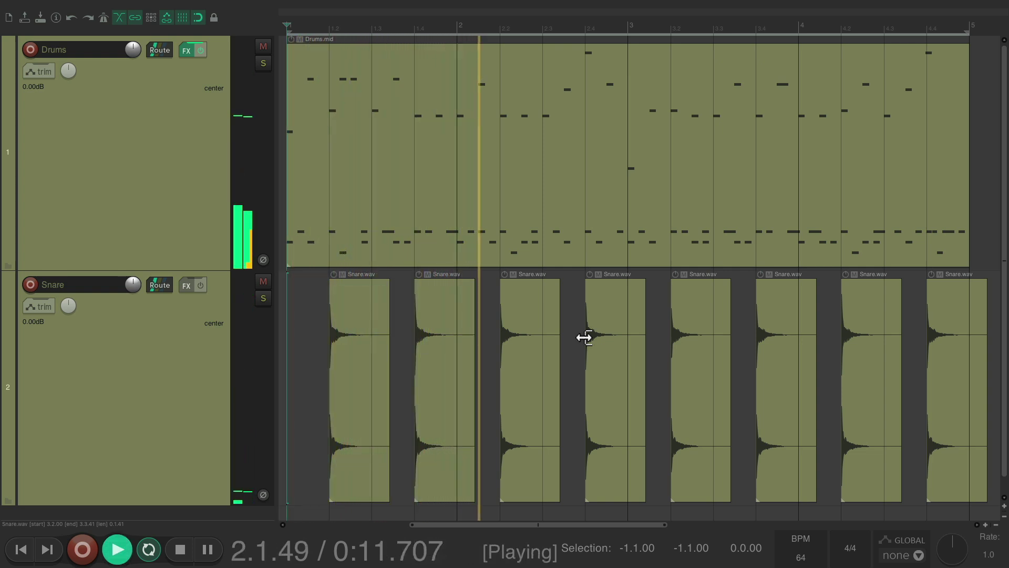
{"action": "key", "text": "space"}
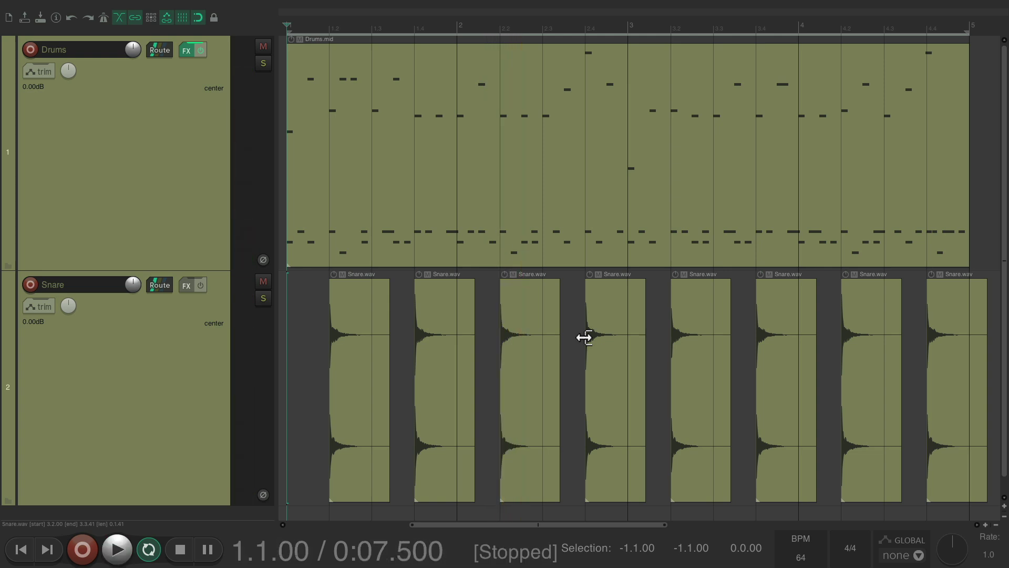
Add a take pitch envelope to the first Snare.wav clip from its Take menu
{"action": "scroll", "coordinate": [309, 399], "scroll_direction": "up", "scroll_amount": 5}
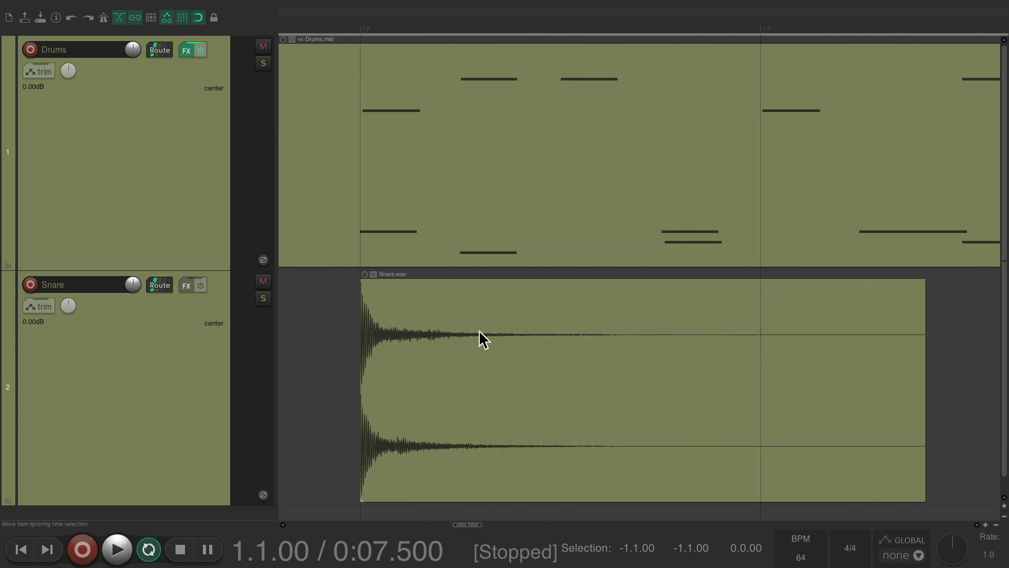
{"action": "left_click", "coordinate": [520, 317]}
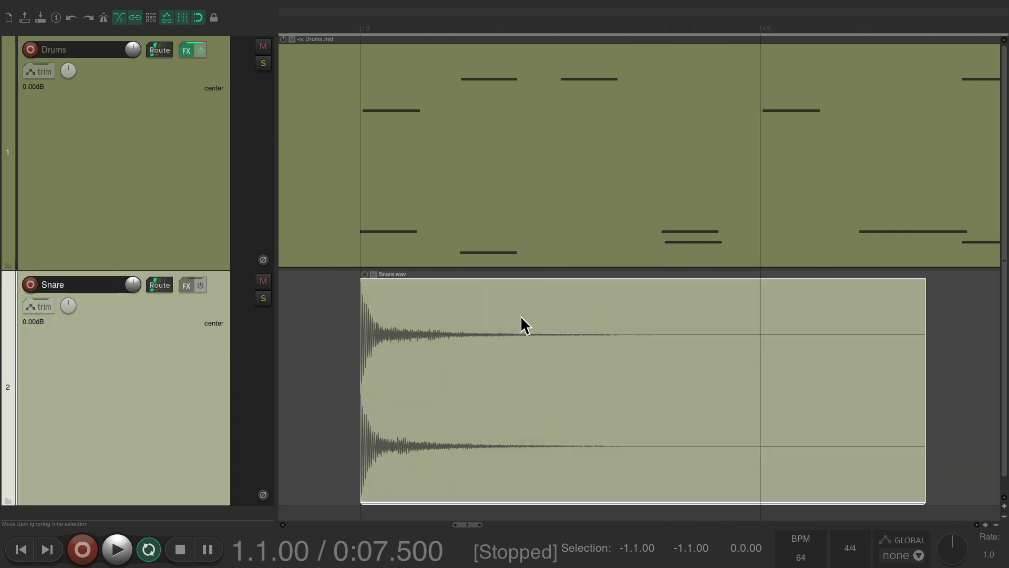
{"action": "right_click", "coordinate": [521, 317]}
{"action": "mouse_move", "coordinate": [552, 205]}
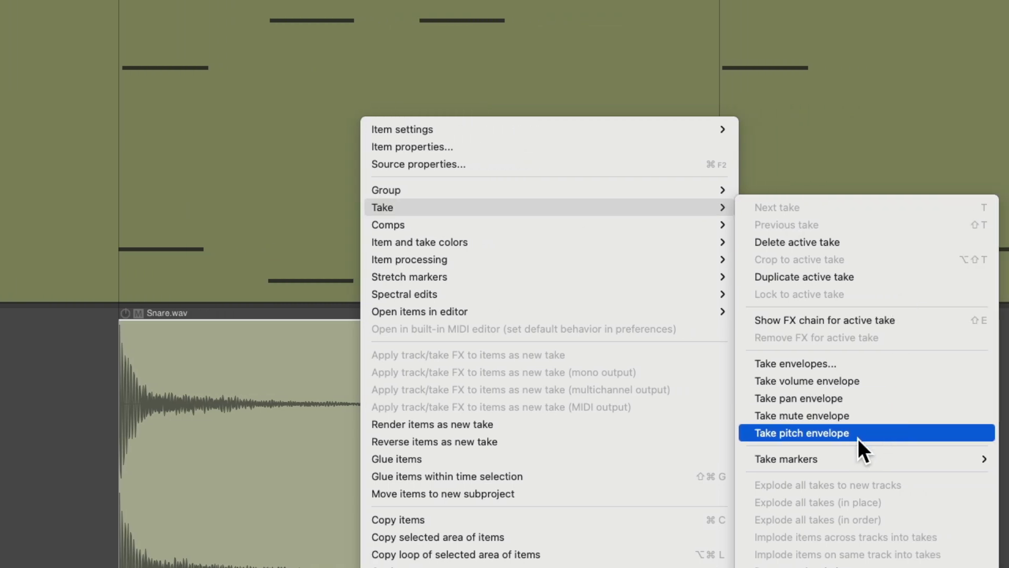
{"action": "left_click", "coordinate": [858, 438]}
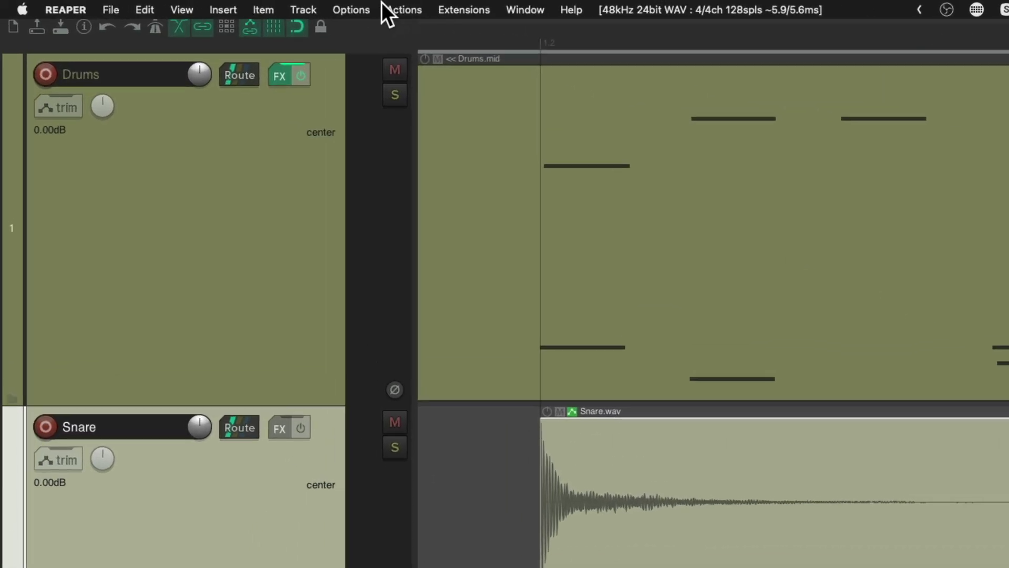
In Preferences > Envelope Display, set the default per-take pitch envelope range to 12 semitones
{"action": "left_click", "coordinate": [355, 9]}
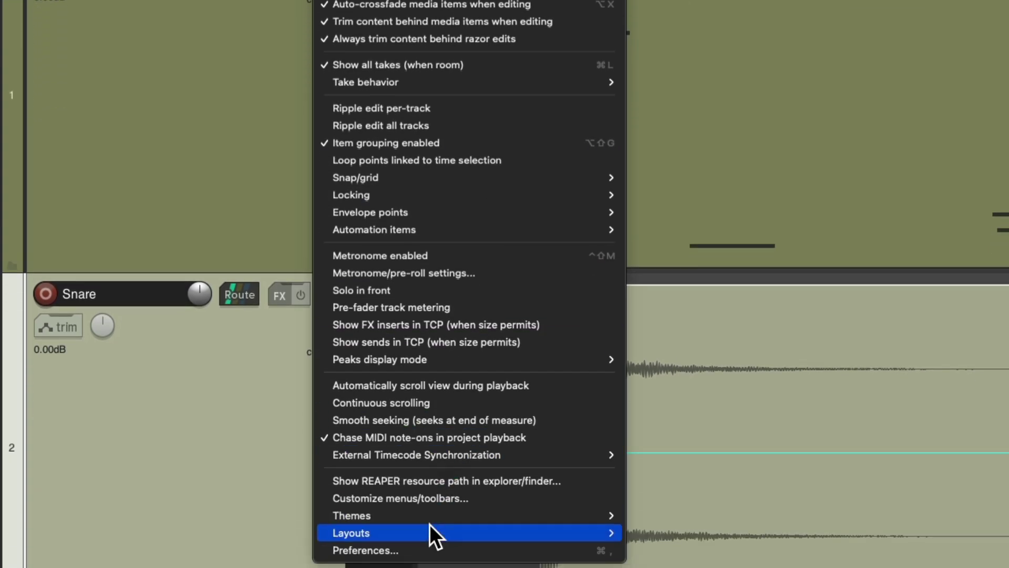
{"action": "left_click", "coordinate": [426, 550]}
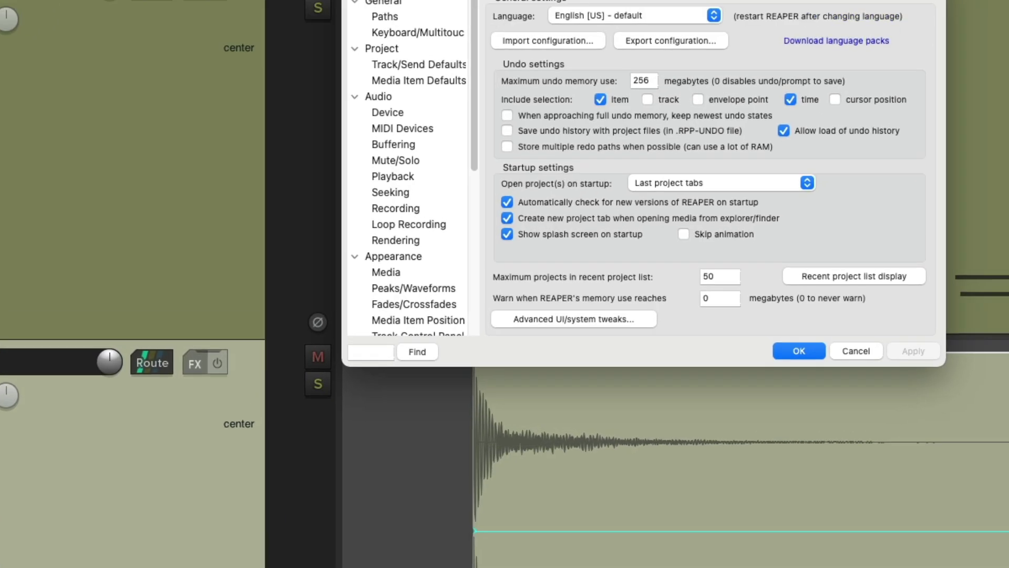
{"action": "scroll", "coordinate": [300, 290], "scroll_direction": "down", "scroll_amount": 5}
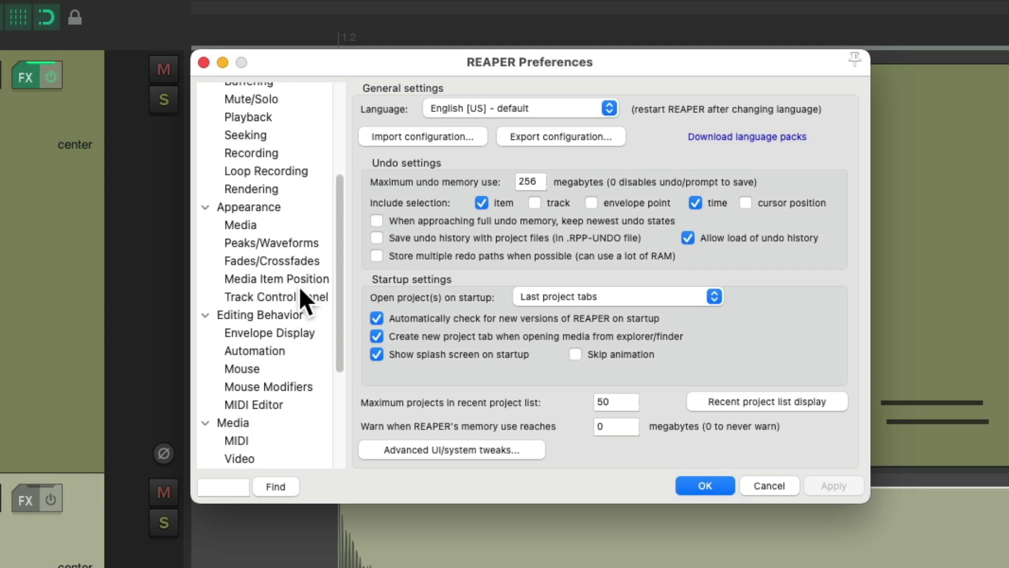
{"action": "left_click", "coordinate": [314, 328]}
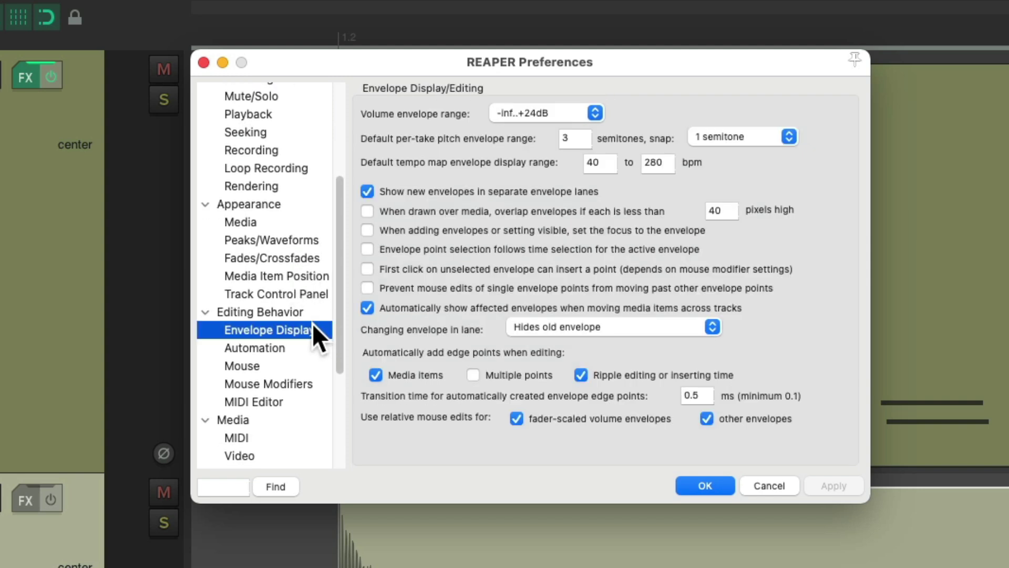
{"action": "double_click", "coordinate": [579, 140]}
{"action": "type", "text": "12"}
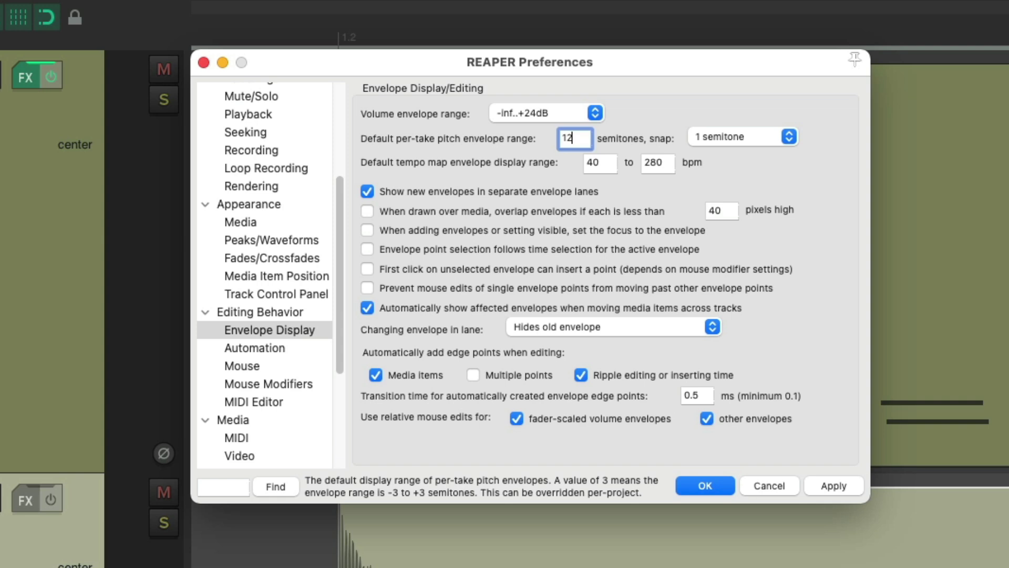
{"action": "key", "text": "Return"}
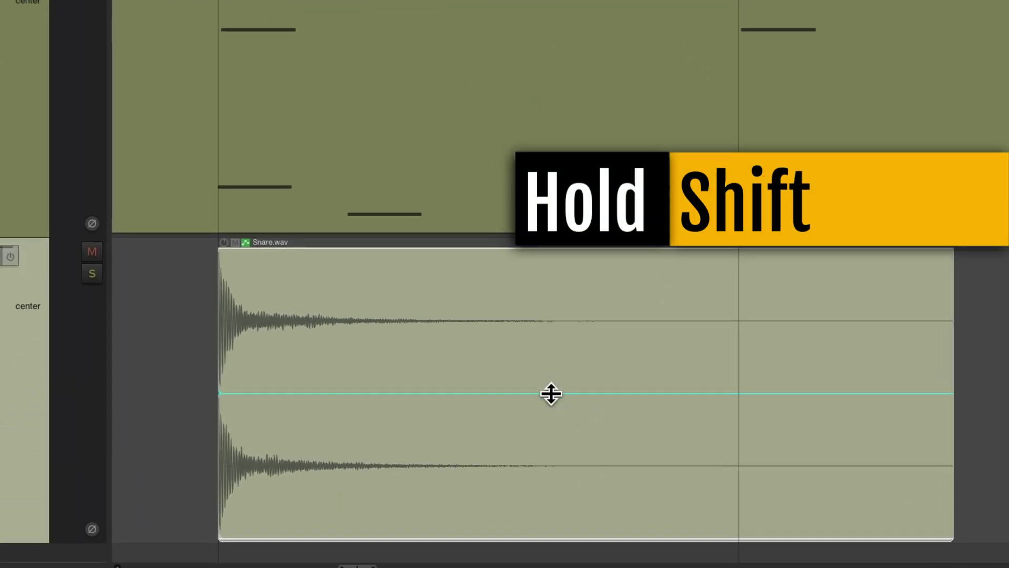
Trim the first Snare item shorter and pull its pitch envelope end down into a falling ramp
{"action": "key", "text": "shift"}
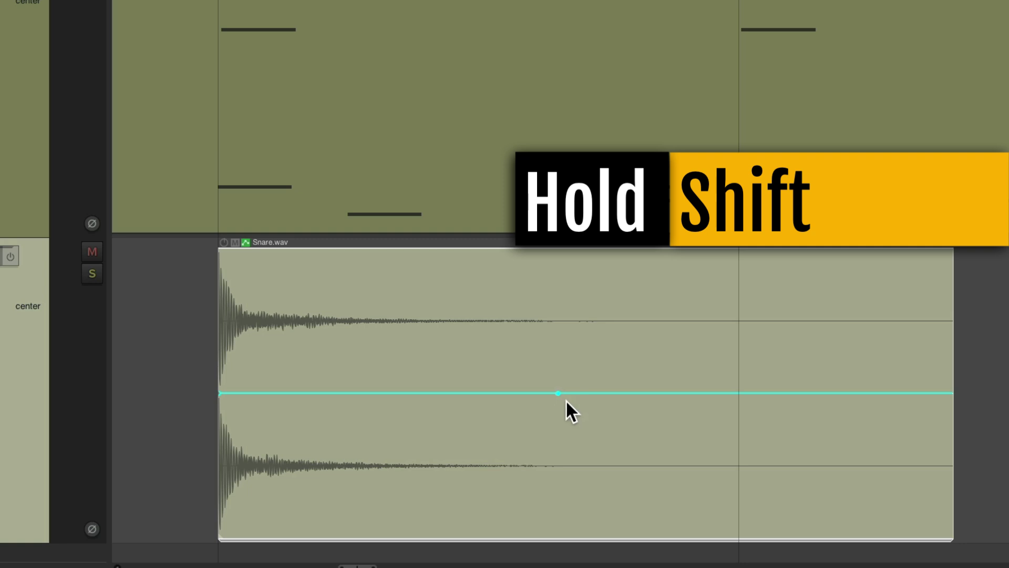
{"action": "left_click_drag", "start_coordinate": [954, 408], "coordinate": [757, 423]}
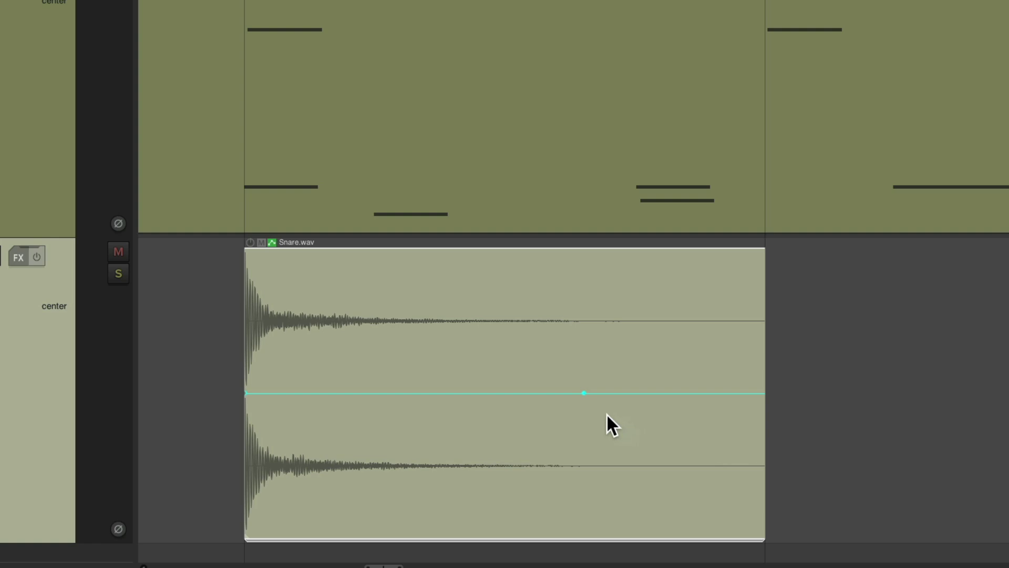
{"action": "left_click_drag", "start_coordinate": [582, 394], "coordinate": [770, 554]}
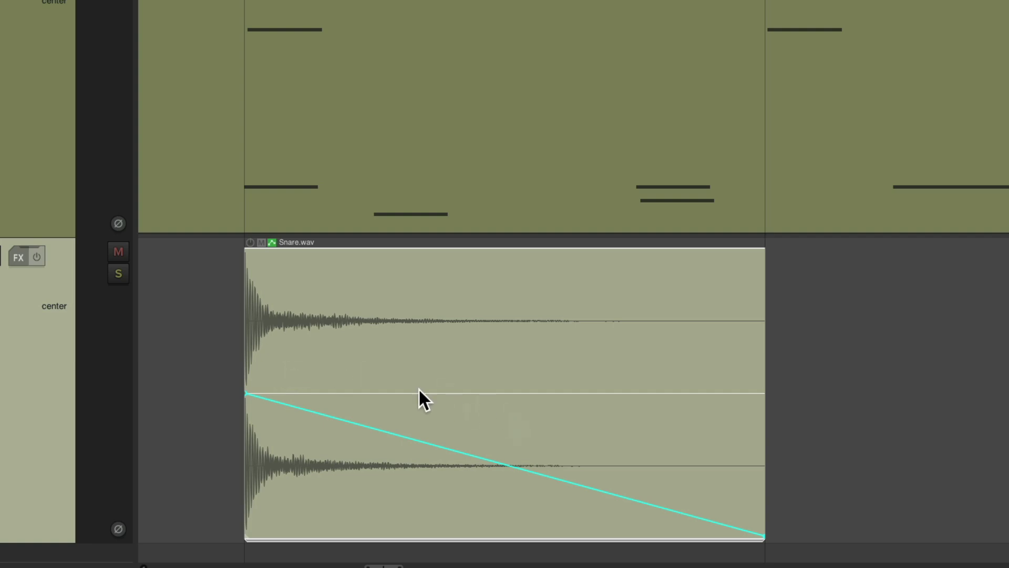
Audition the snare hit soloed, then unsolo it and play it with the drums
{"action": "left_click", "coordinate": [208, 389]}
{"action": "key", "text": "F6"}
{"action": "key", "text": "space"}
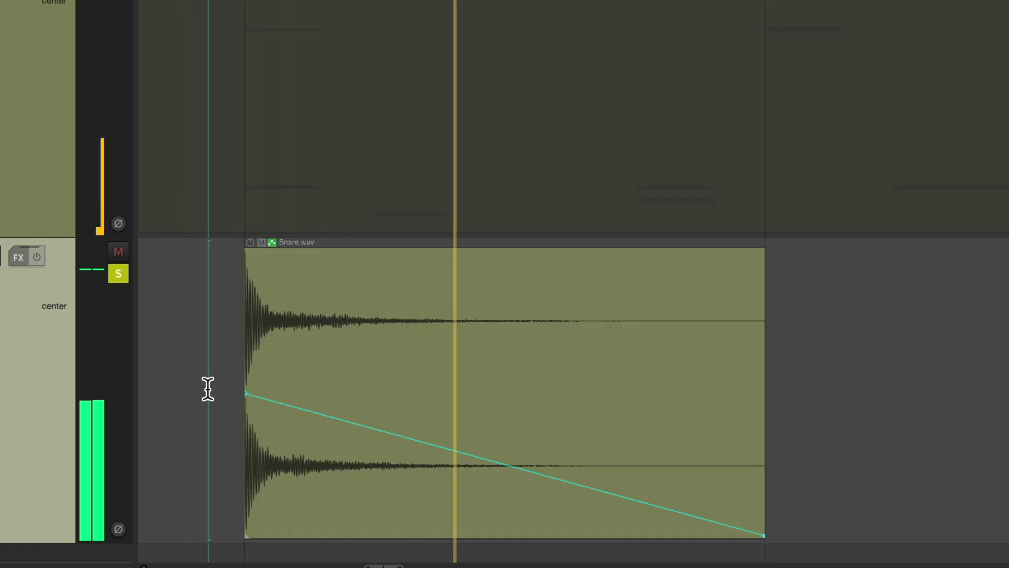
{"action": "key", "text": "space"}
{"action": "key", "text": "space"}
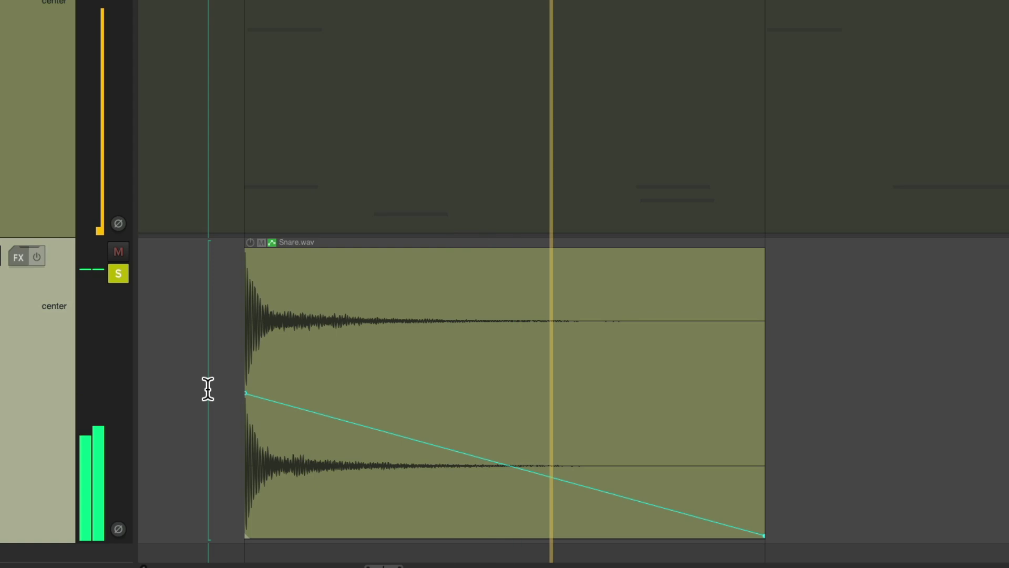
{"action": "key", "text": "space"}
{"action": "key", "text": "space"}
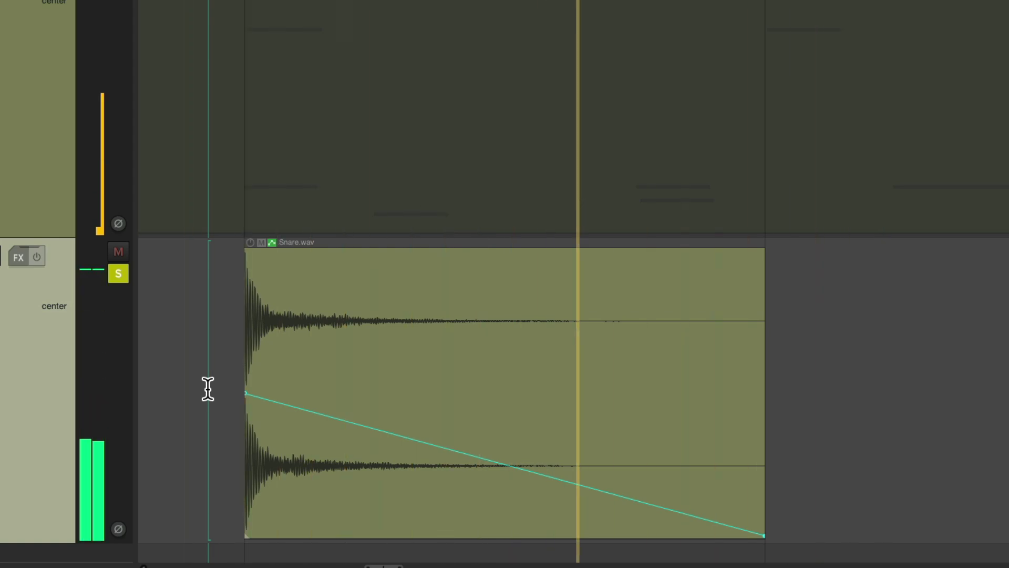
{"action": "key", "text": "space"}
{"action": "key", "text": "F6"}
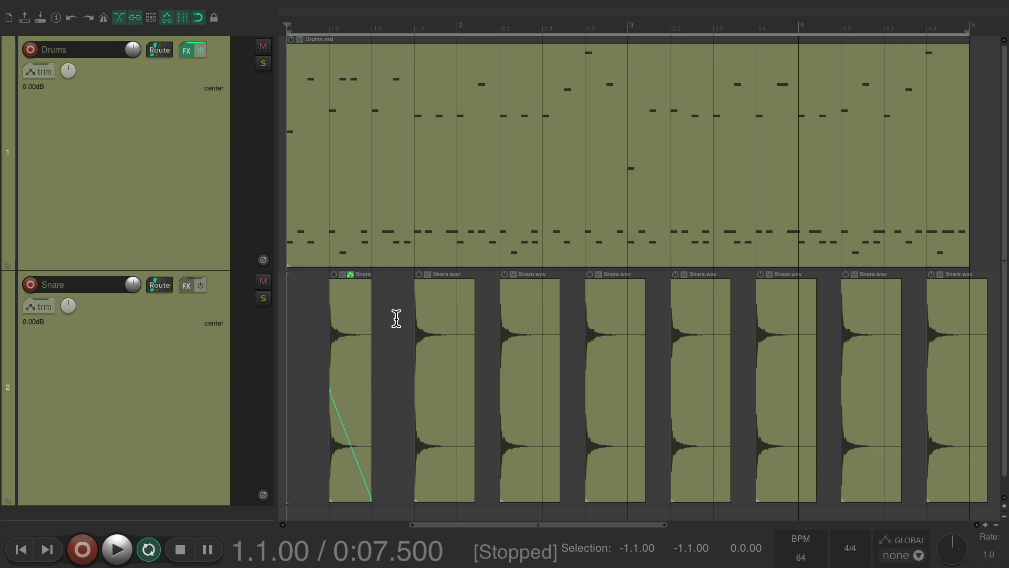
{"action": "key", "text": "space"}
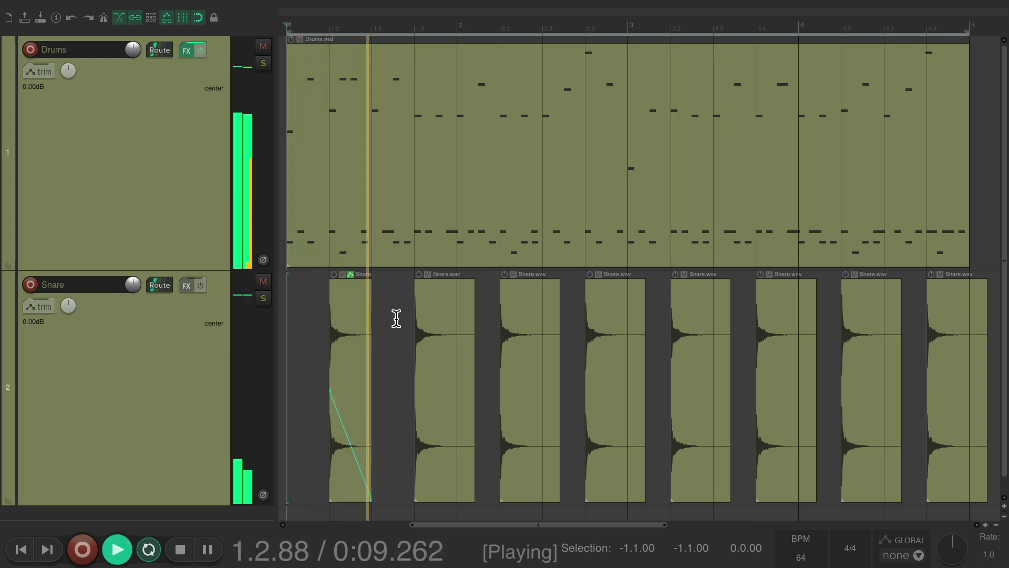
{"action": "key", "text": "space"}
{"action": "key", "text": "space"}
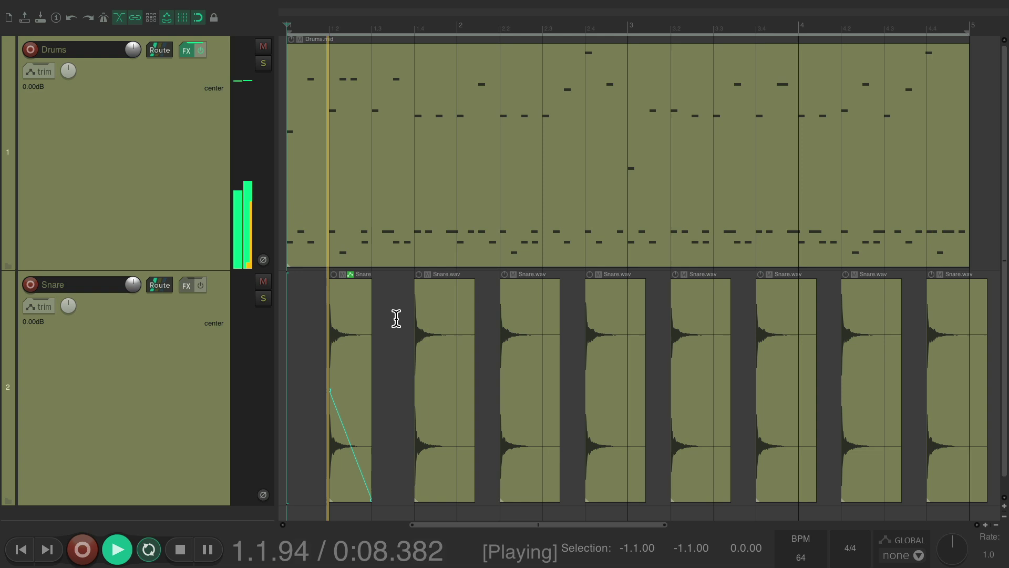
{"action": "key", "text": "space"}
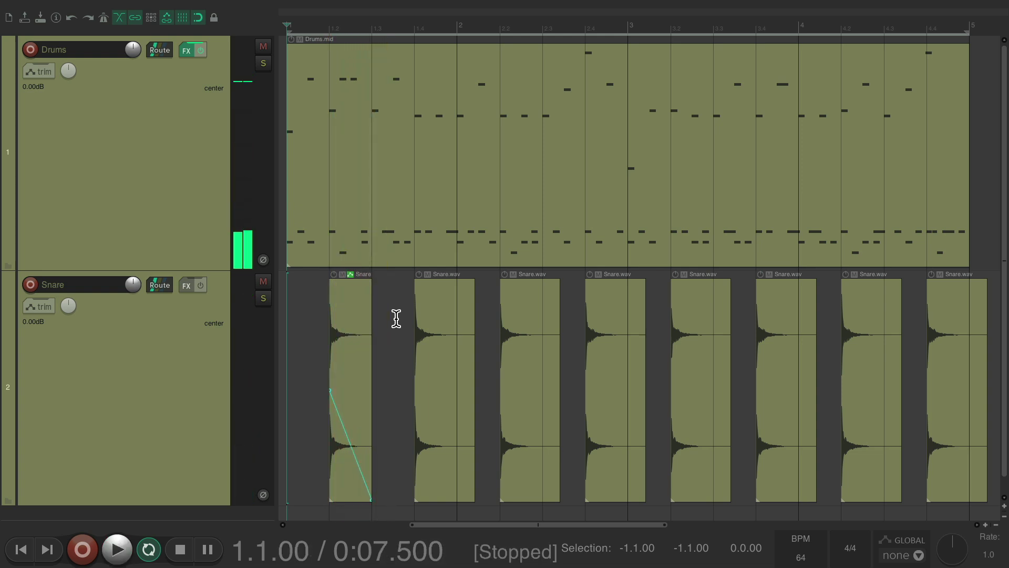
Delete the other seven Snare items, keeping only the first hit
{"action": "double_click", "coordinate": [181, 360]}
{"action": "left_click", "coordinate": [352, 323], "text": "ctrl"}
{"action": "key", "text": "Delete"}
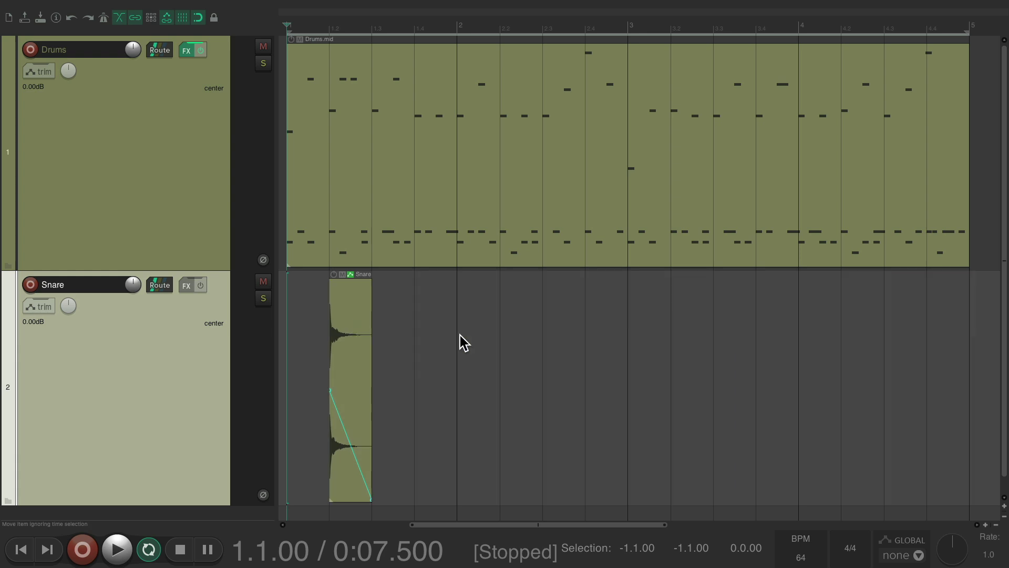
Stretch the snare hit to half playback rate and end its pitch drop halfway, auditioning soloed
{"action": "scroll", "coordinate": [340, 399], "scroll_direction": "up", "scroll_amount": 5}
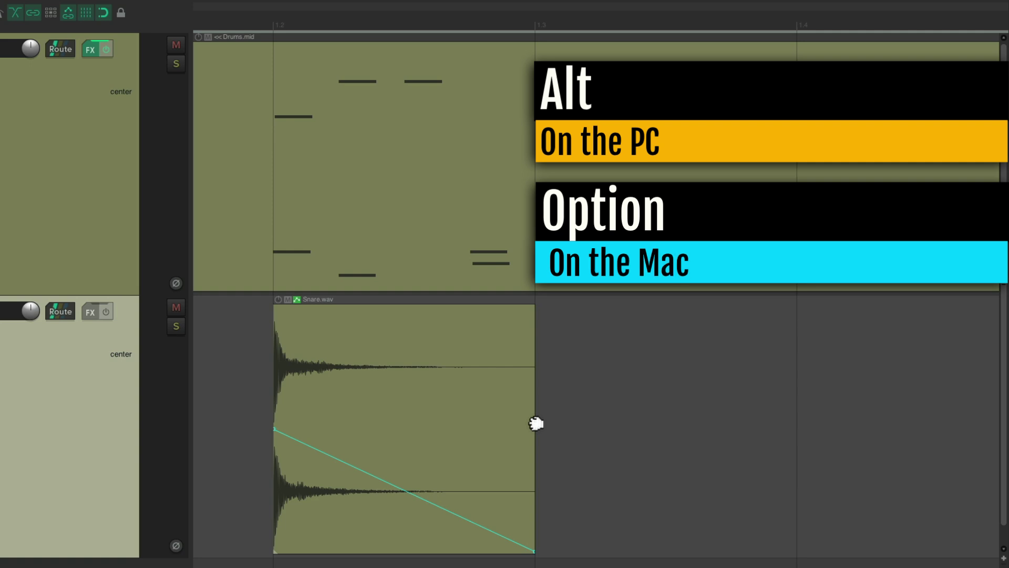
{"action": "left_click_drag", "start_coordinate": [536, 423], "coordinate": [793, 421]}
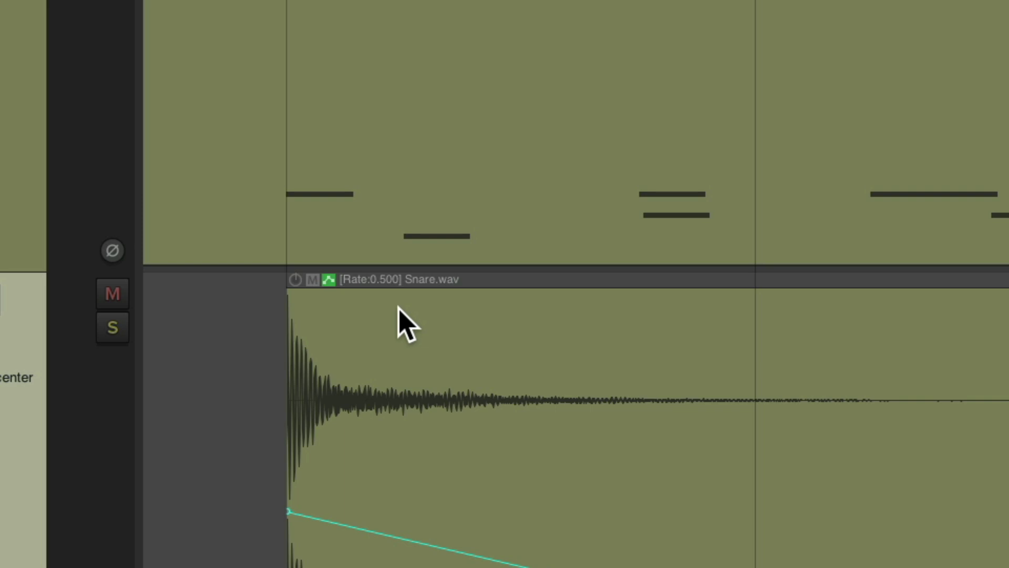
{"action": "left_click", "coordinate": [241, 434]}
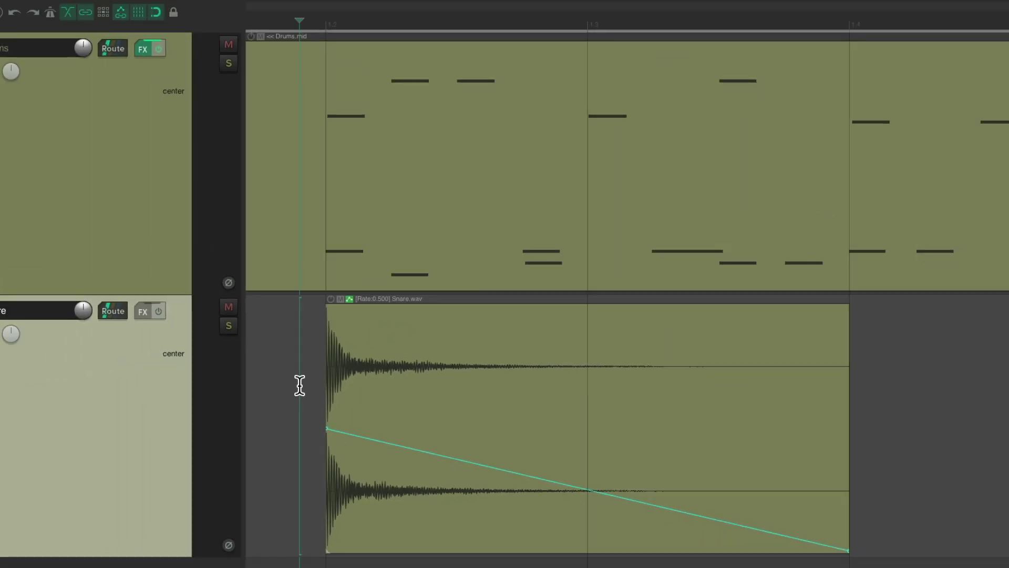
{"action": "key", "text": "F6"}
{"action": "key", "text": "space"}
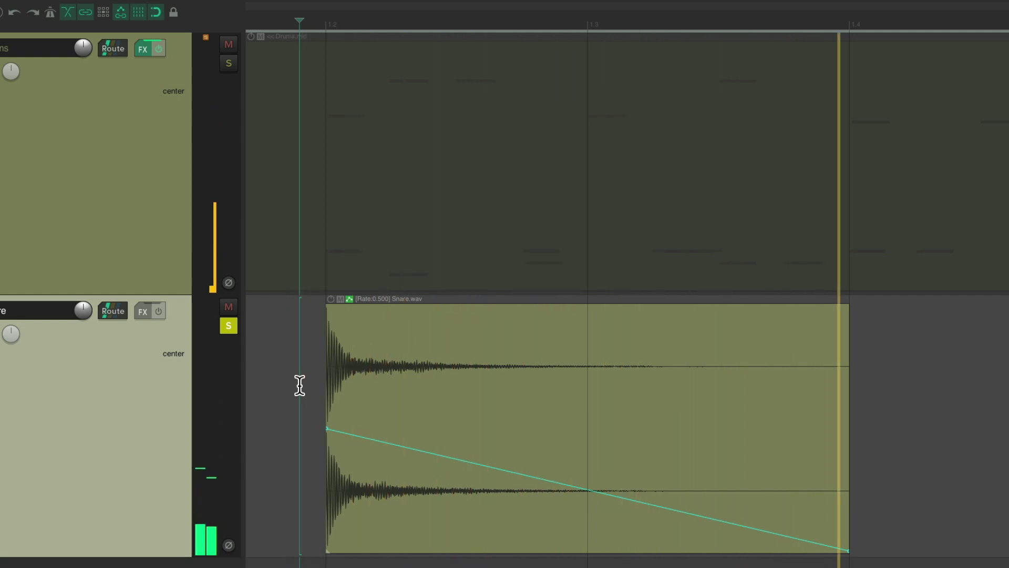
{"action": "key", "text": "space"}
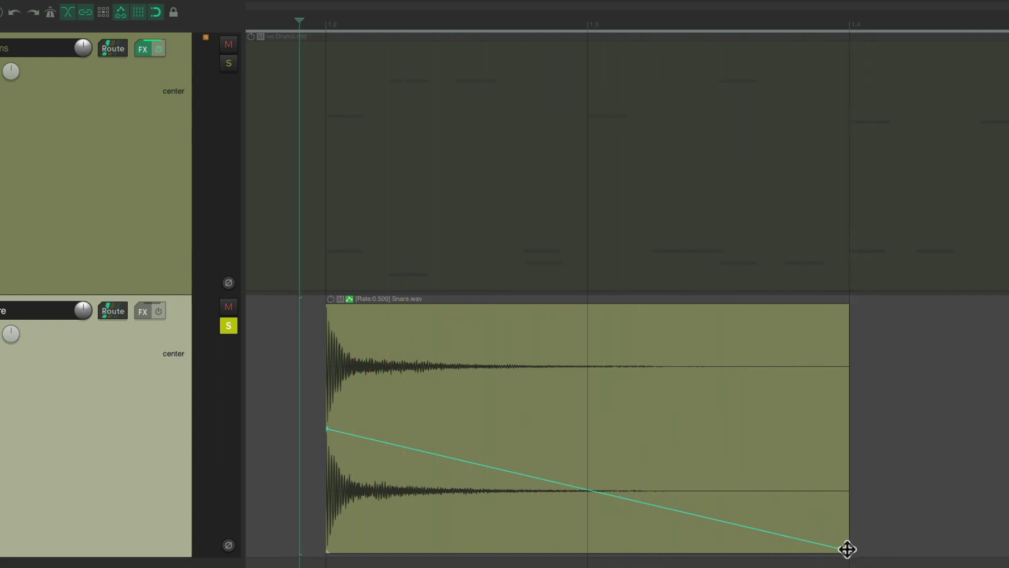
{"action": "left_click_drag", "start_coordinate": [848, 550], "coordinate": [588, 551]}
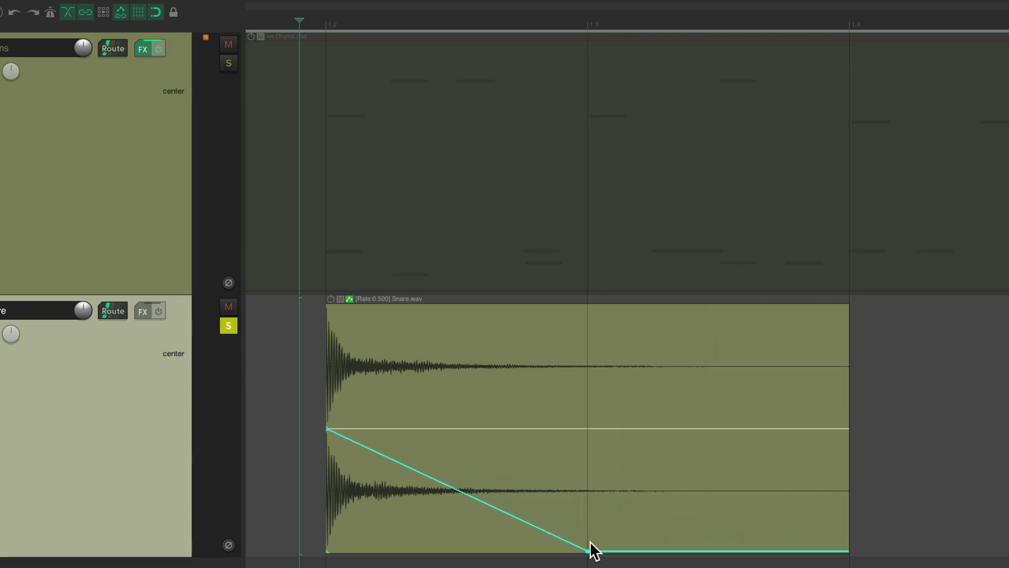
{"action": "key", "text": "space"}
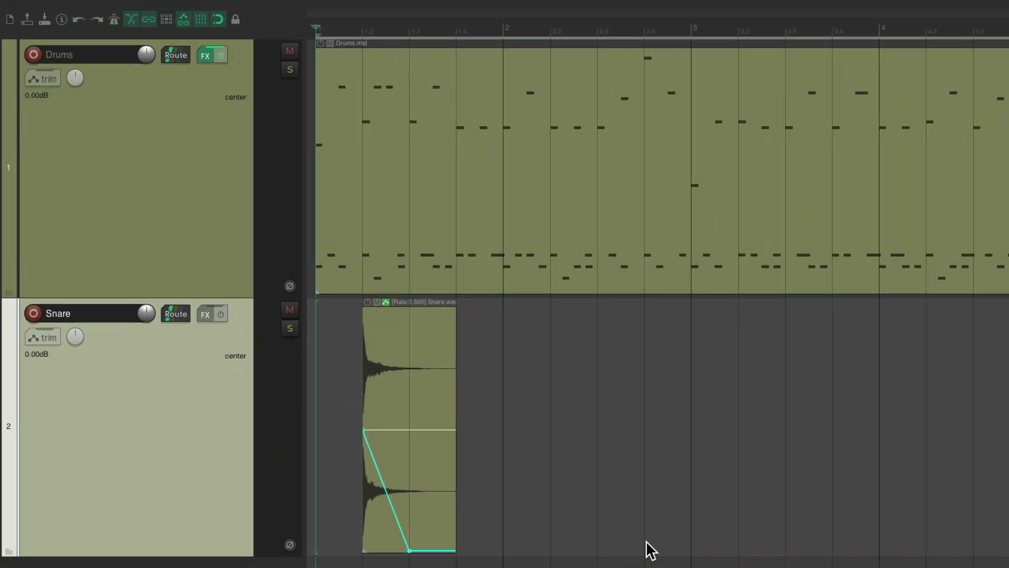
{"action": "key", "text": "space"}
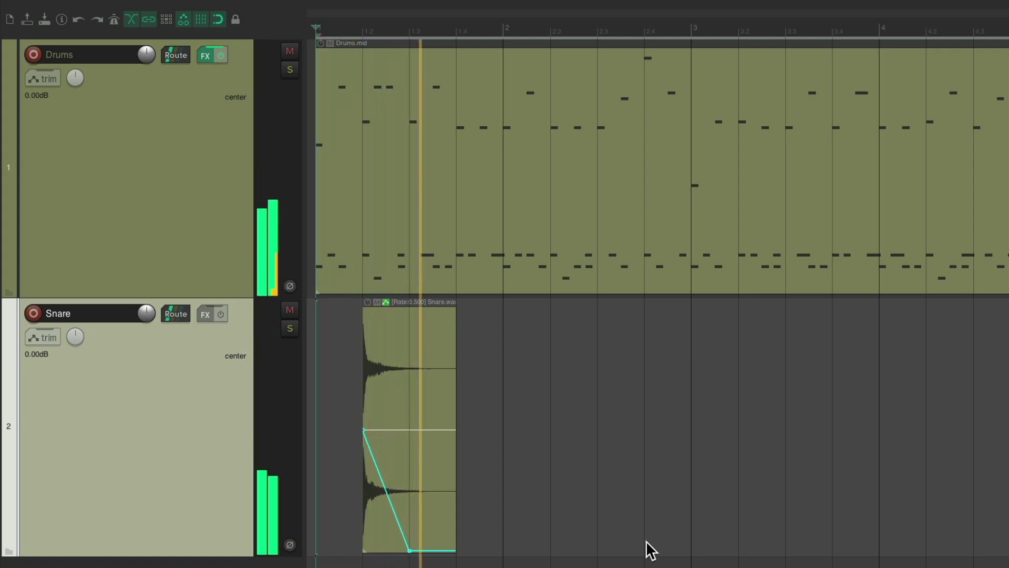
{"action": "key", "text": "space"}
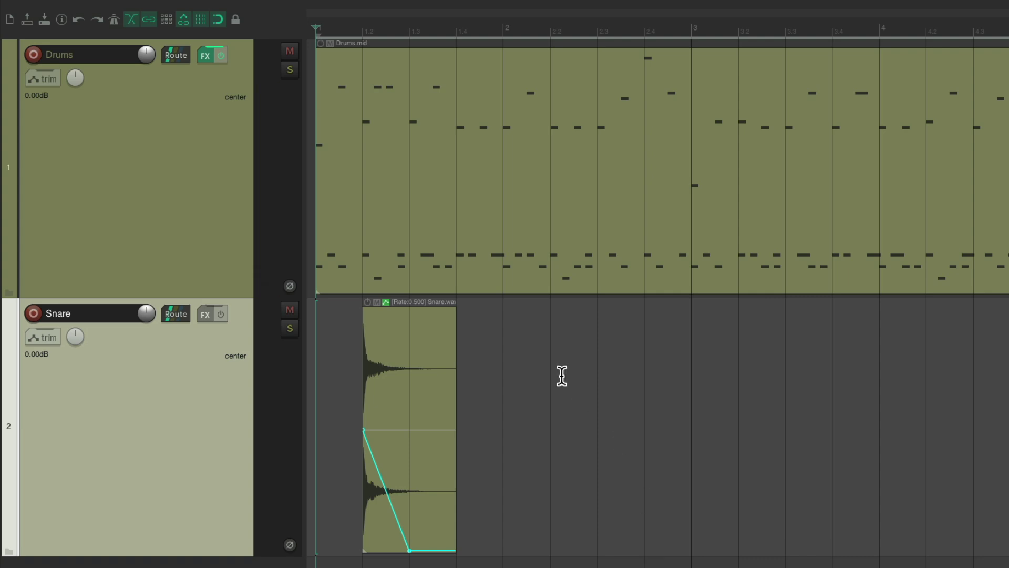
Untick 'Preserve pitch when changing rate' for the half-rate Snare item so it drops 12 semitones
{"action": "double_click", "coordinate": [402, 344]}
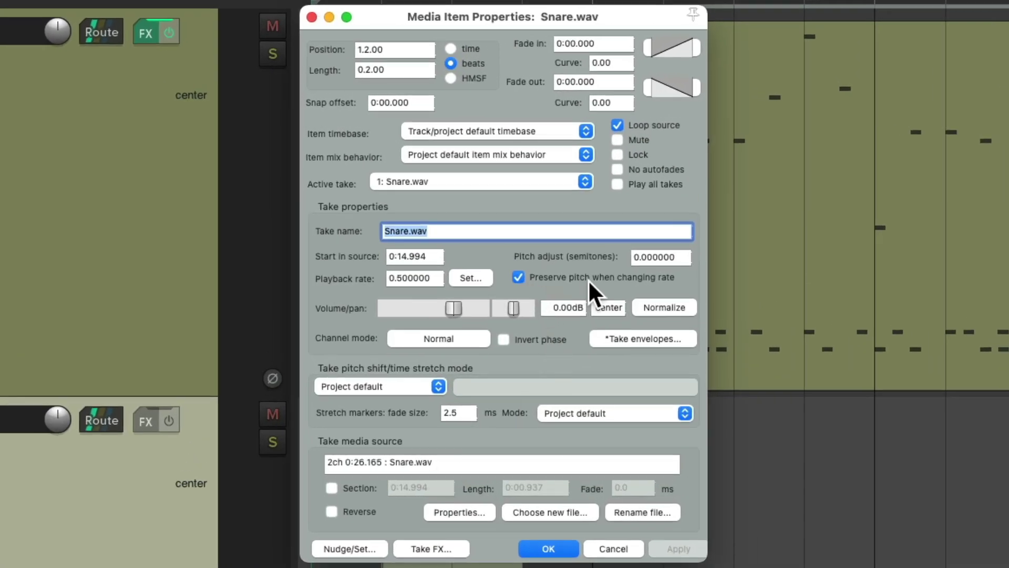
{"action": "left_click", "coordinate": [518, 277]}
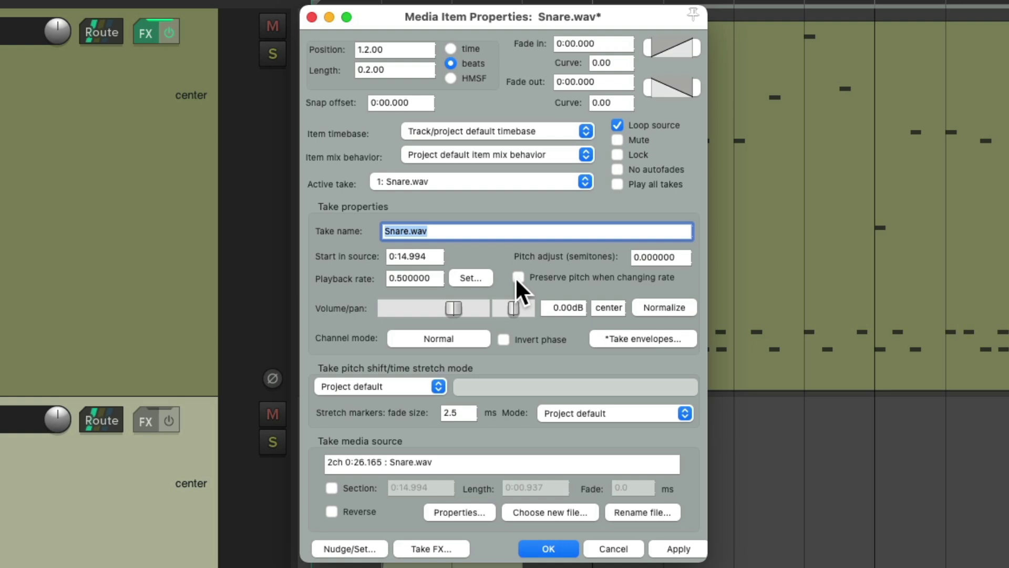
{"action": "left_click", "coordinate": [565, 548]}
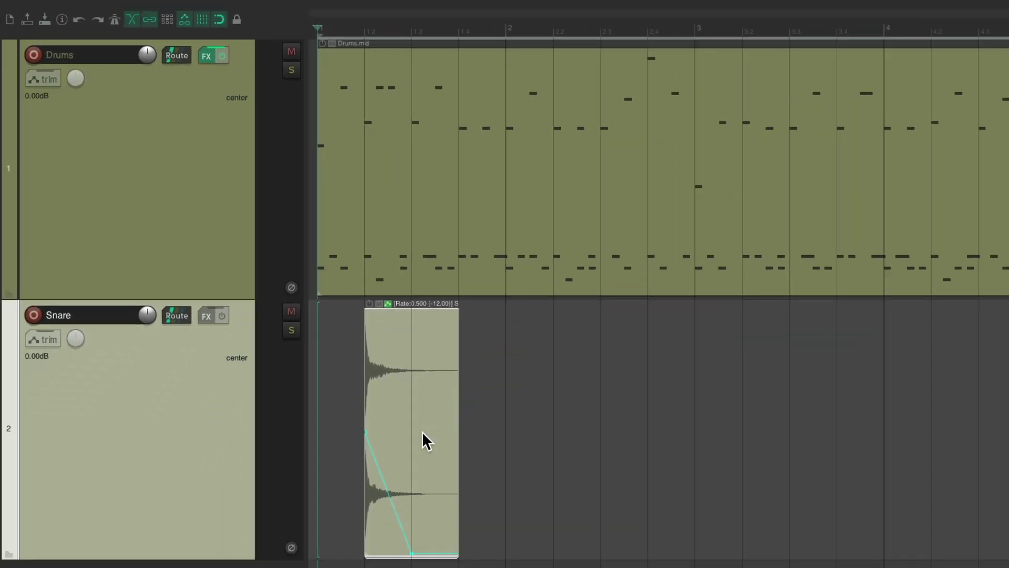
Audition the soloed pitched-down Snare hit and copy it across eight beats in bars 1–4
{"action": "key", "text": "F6"}
{"action": "key", "text": "space"}
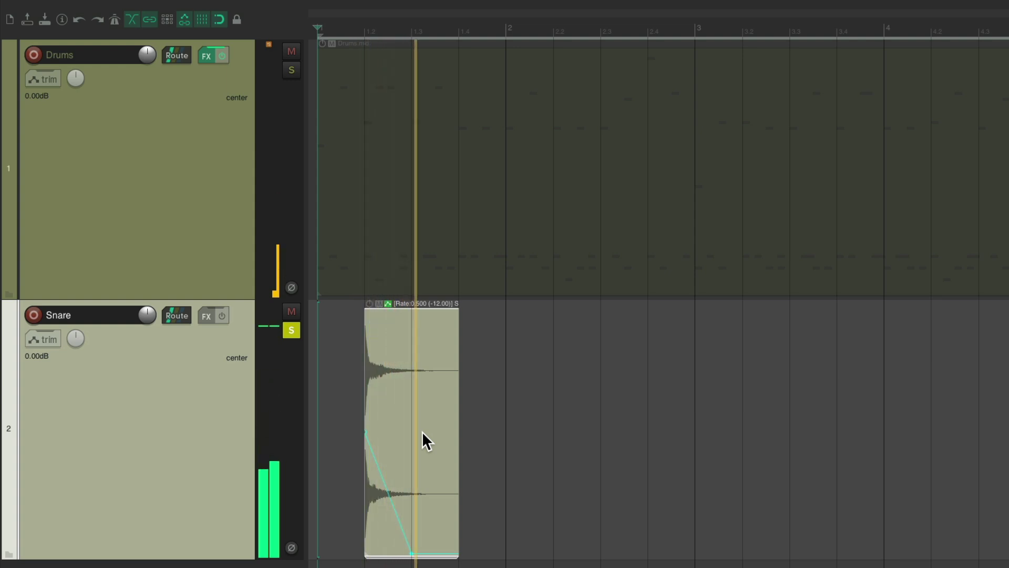
{"action": "key", "text": "space"}
{"action": "left_click_drag", "start_coordinate": [420, 376], "coordinate": [584, 342]}
{"action": "left_click_drag", "start_coordinate": [584, 343], "coordinate": [528, 382]}
Unsolo the Snare, play it against the drums, then bring up the Mixer
{"action": "key", "text": "Escape"}
{"action": "key", "text": "F6"}
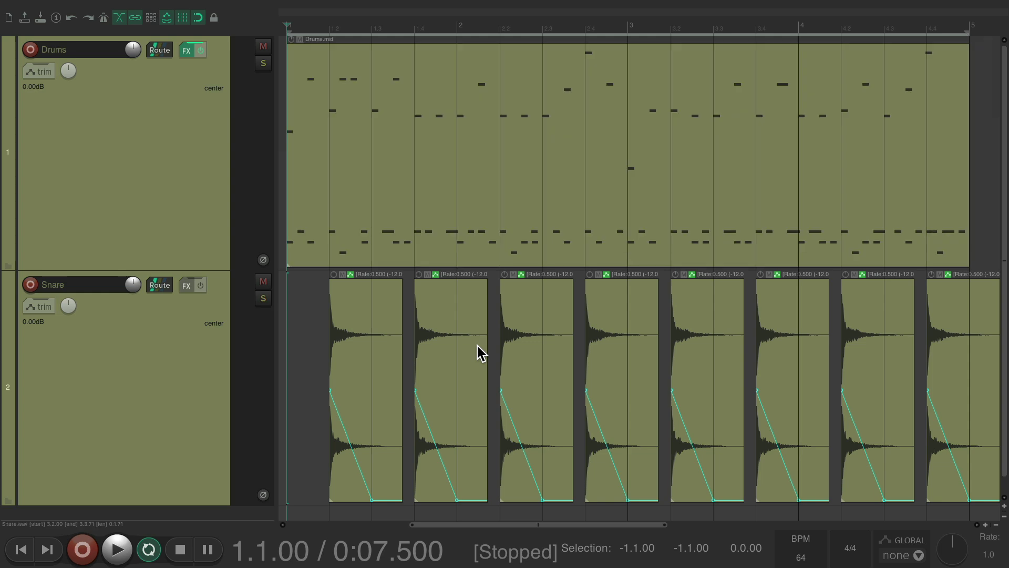
{"action": "key", "text": "space"}
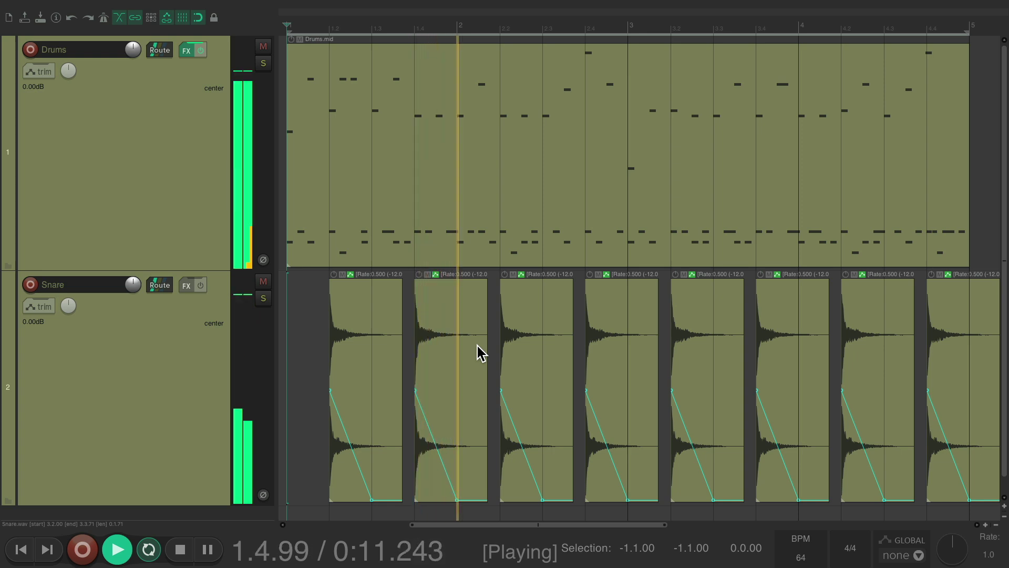
{"action": "key", "text": "space"}
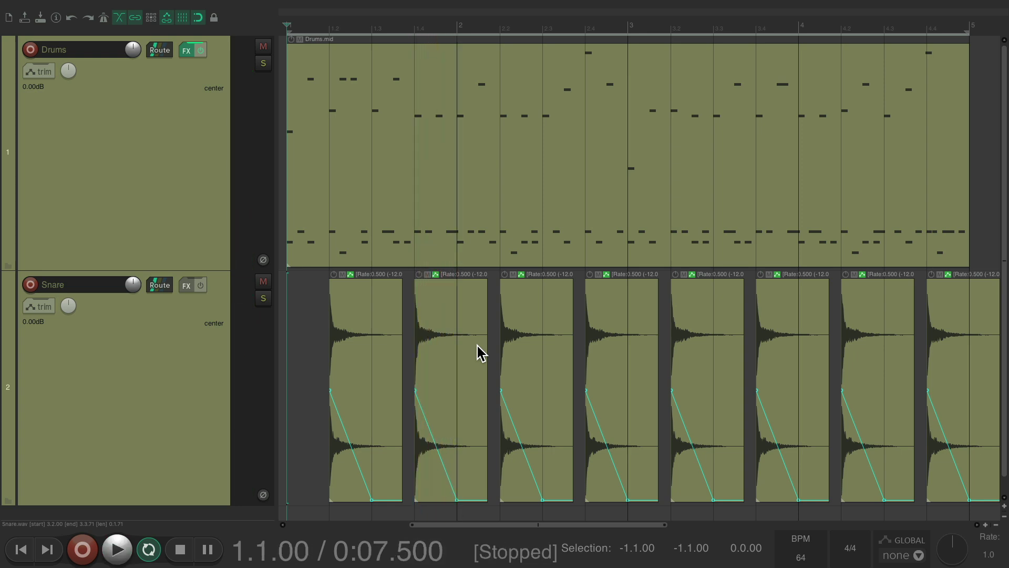
{"action": "key", "text": "super+m"}
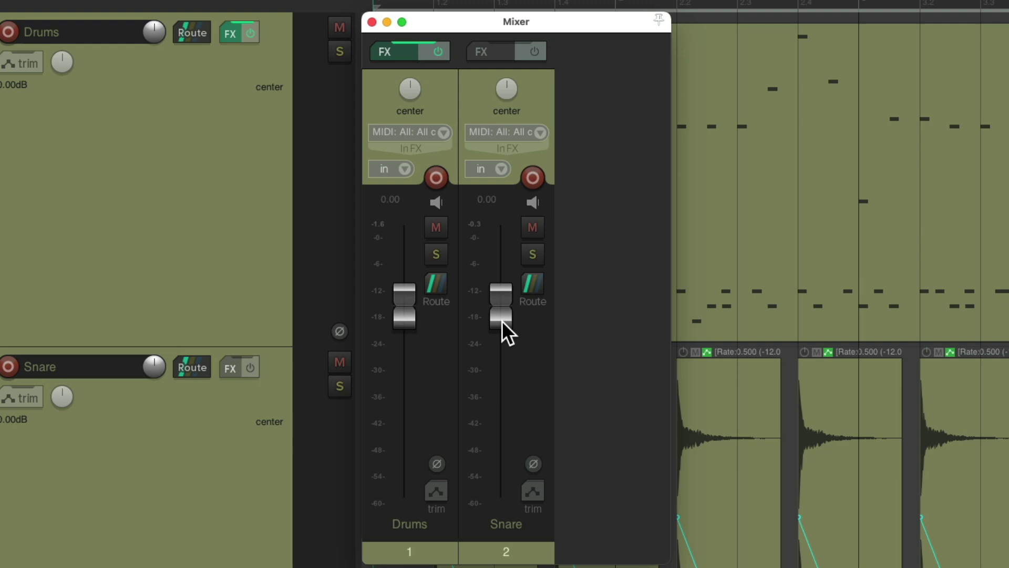
During playback, drag the Snare fader down to -6.20 dB, then close the Mixer
{"action": "key", "text": "space"}
{"action": "left_click_drag", "start_coordinate": [500, 320], "coordinate": [511, 353]}
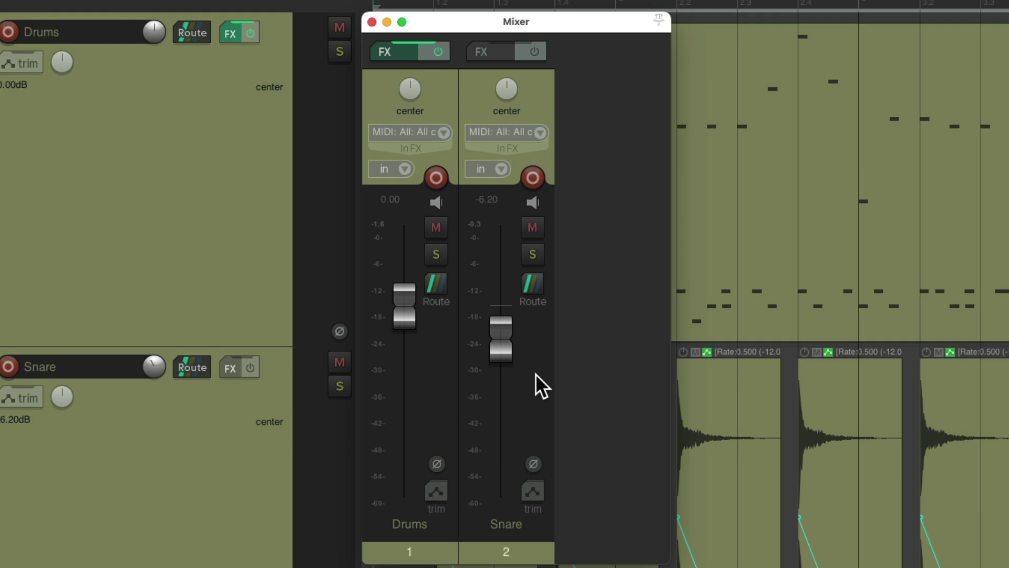
{"action": "key", "text": "super+m"}
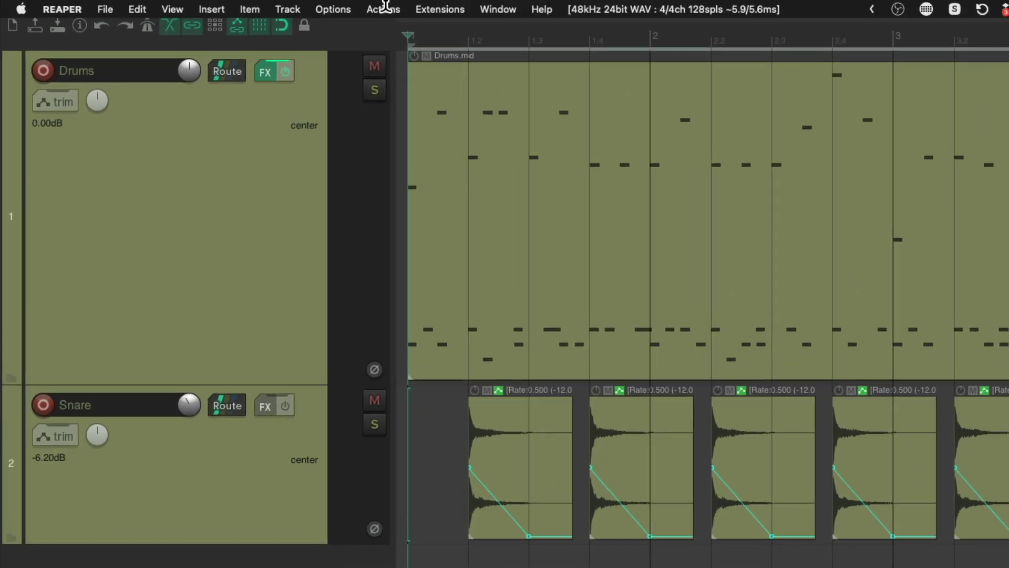
Start saving live output to disk with the output file named Floor Tom
{"action": "left_click", "coordinate": [108, 2]}
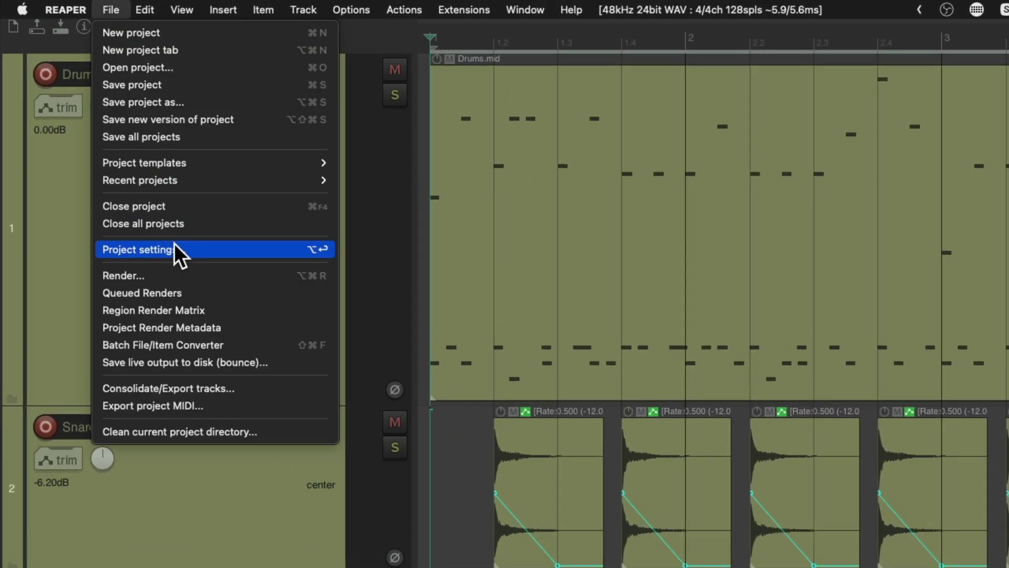
{"action": "left_click", "coordinate": [105, 362]}
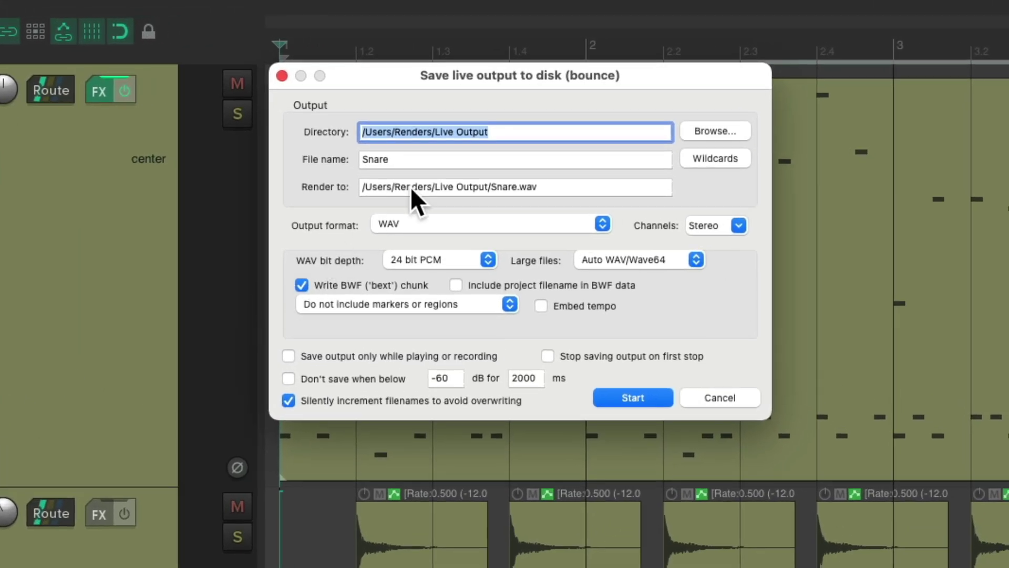
{"action": "key", "text": "Tab"}
{"action": "type", "text": "F"}
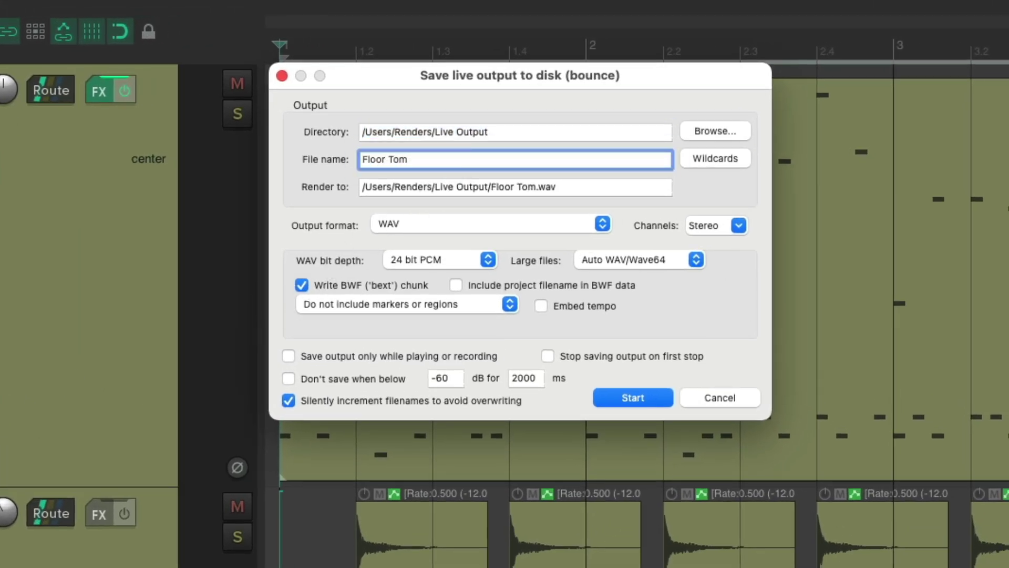
{"action": "key", "text": "Return"}
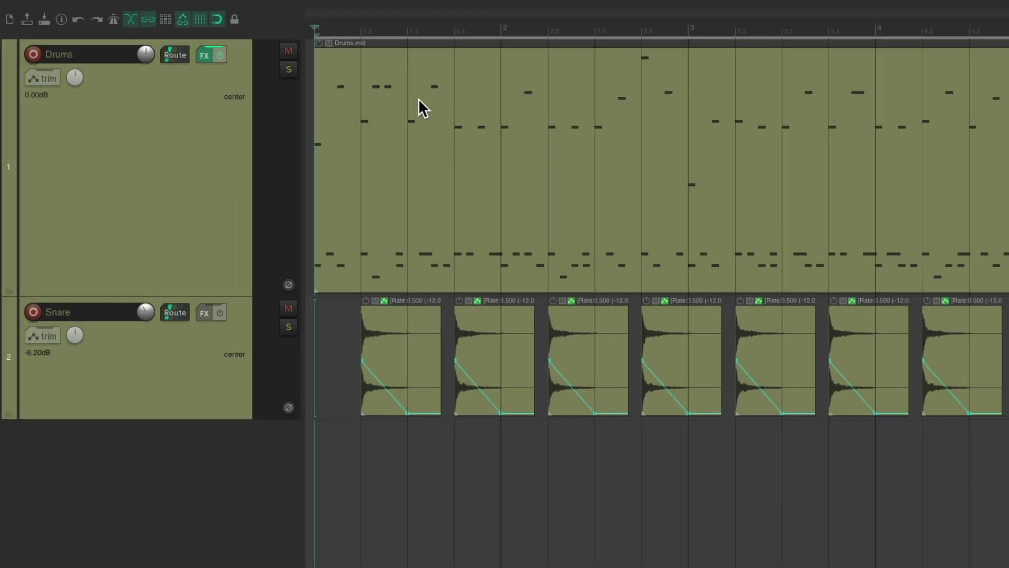
Play the F2 floor-tom note in Drums.mid, then stop the live output save and dismiss the notice
{"action": "double_click", "coordinate": [418, 100]}
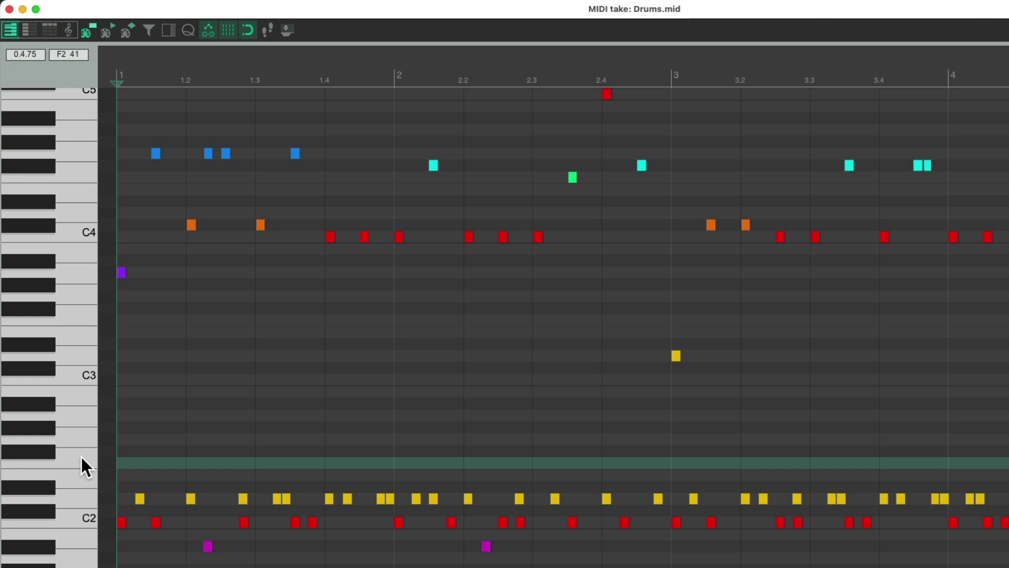
{"action": "left_click", "coordinate": [80, 455]}
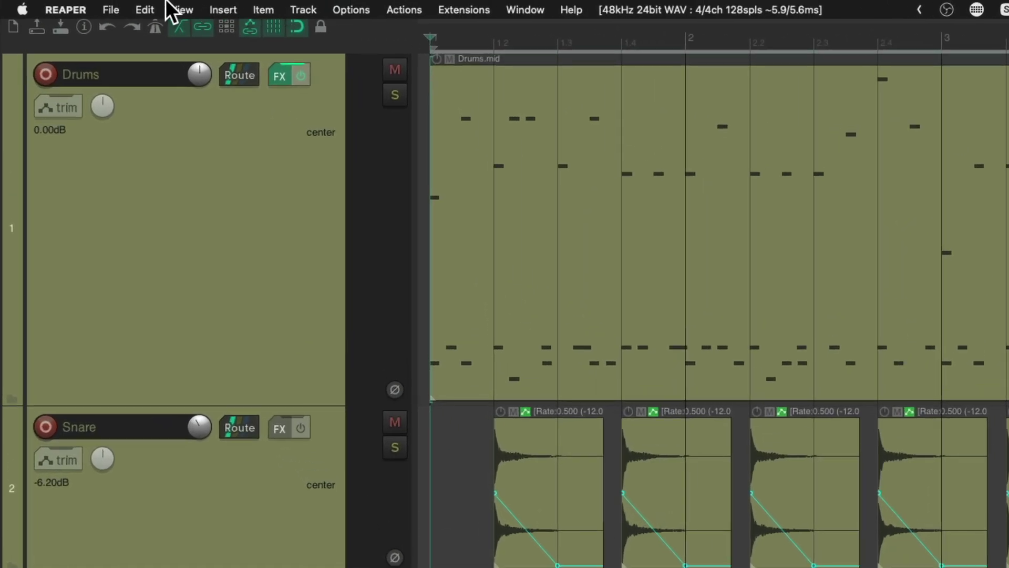
{"action": "left_click", "coordinate": [111, 7]}
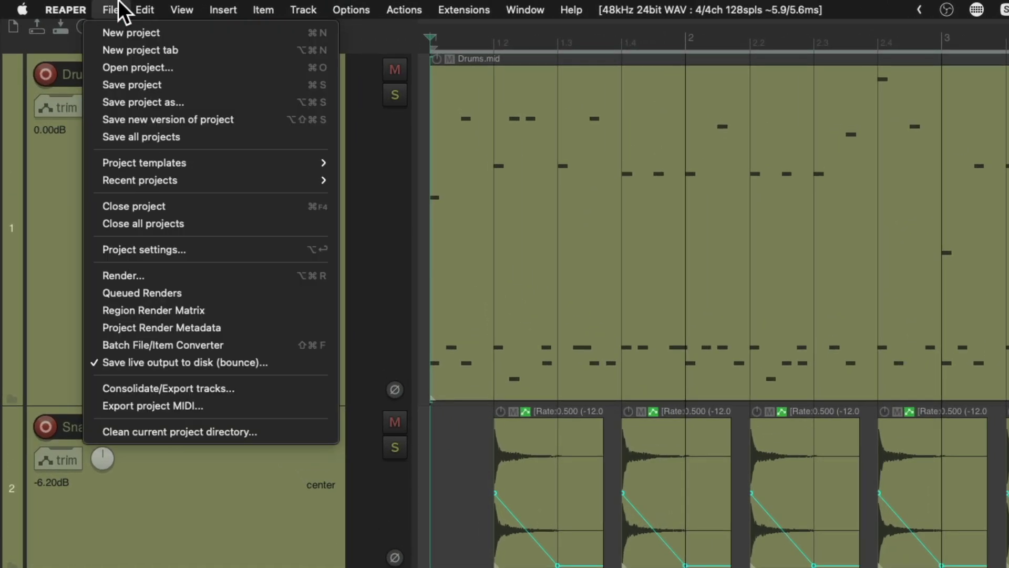
{"action": "left_click", "coordinate": [136, 359]}
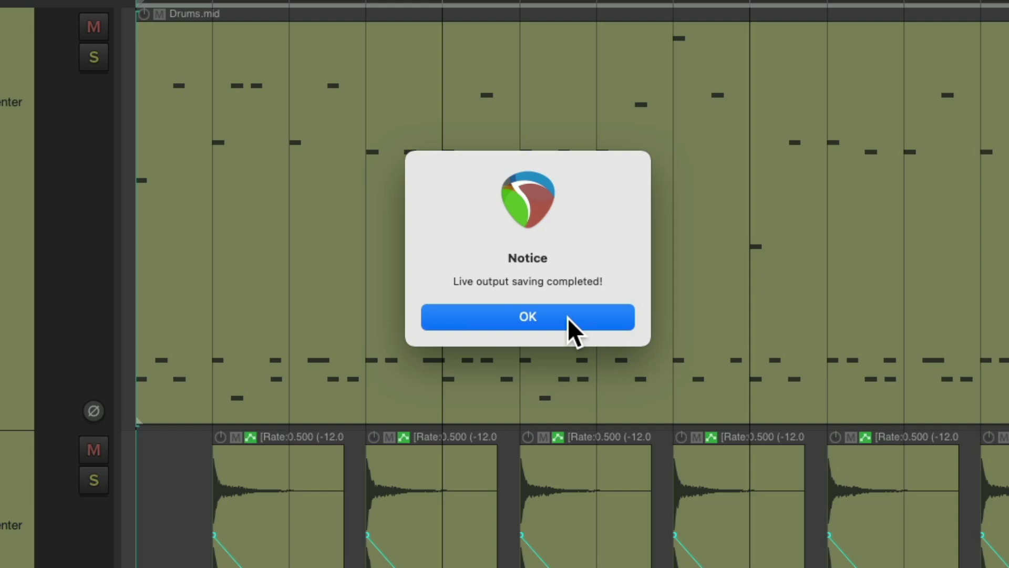
{"action": "left_click", "coordinate": [568, 318]}
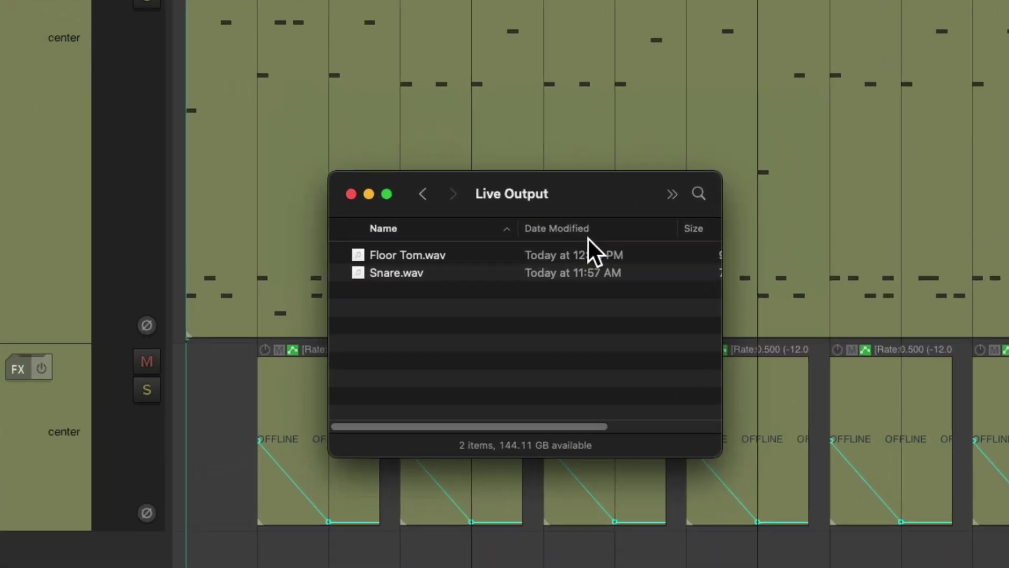
Drag Floor Tom.wav from Finder's Live Output window into REAPER below the Snare track
{"action": "left_click_drag", "start_coordinate": [437, 256], "coordinate": [200, 454]}
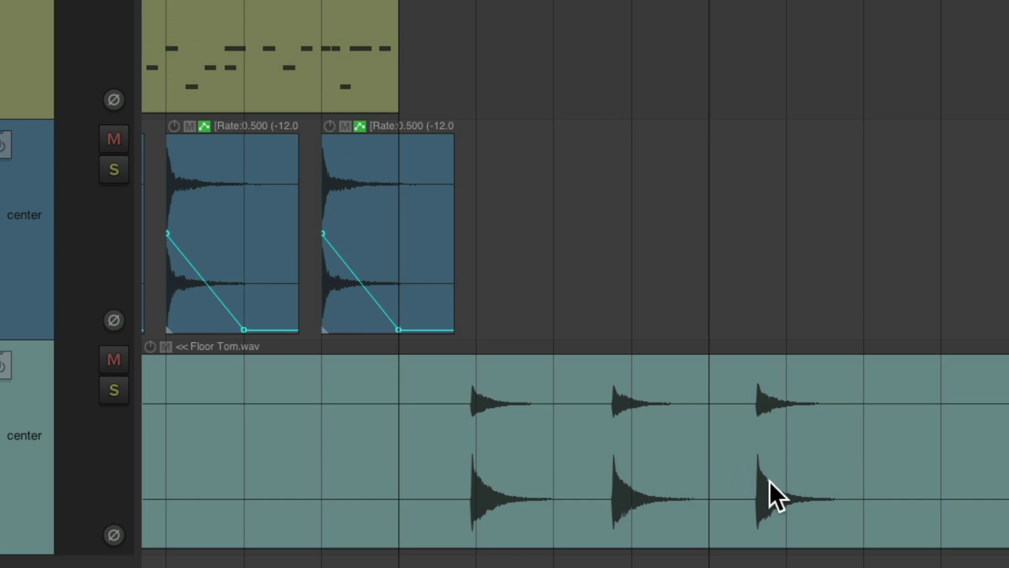
Split the Floor Tom recording just before the hit and delete the silent lead-in
{"action": "scroll", "coordinate": [685, 515], "scroll_direction": "up", "scroll_amount": 5}
{"action": "scroll", "coordinate": [771, 481], "scroll_direction": "up", "scroll_amount": 2}
{"action": "left_click", "coordinate": [521, 435]}
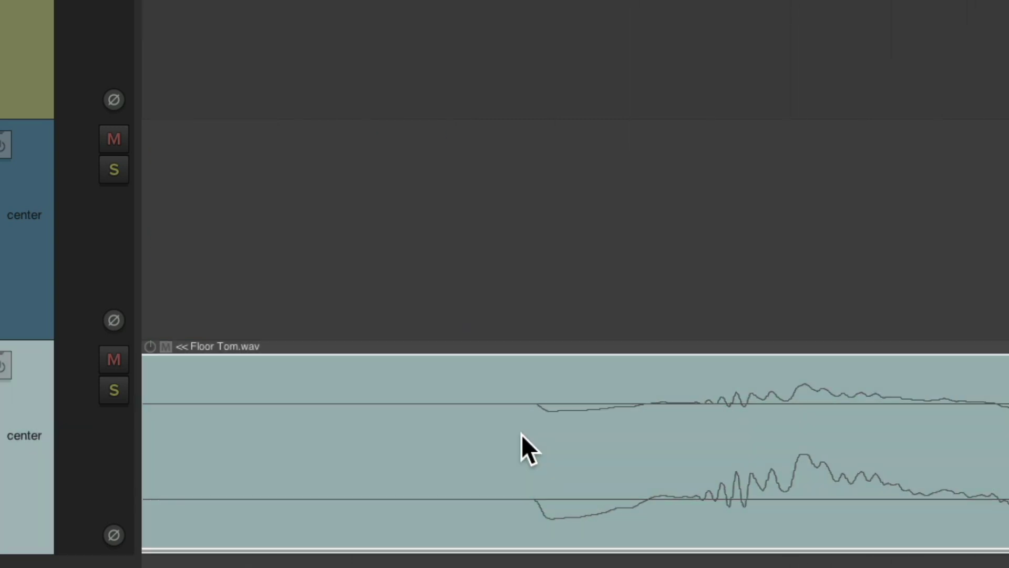
{"action": "key", "text": "s"}
{"action": "left_click", "coordinate": [406, 469]}
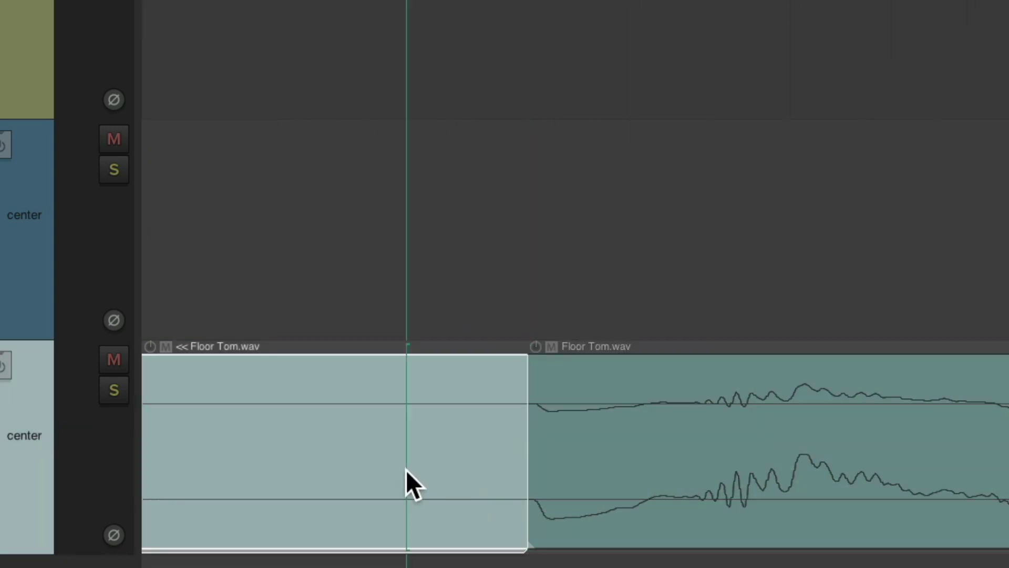
{"action": "key", "text": "Delete"}
Split after the hit, delete the tail, and cut the isolated floor-tom hit
{"action": "scroll", "coordinate": [405, 469], "scroll_direction": "down", "scroll_amount": 5}
{"action": "left_click", "coordinate": [628, 451]}
{"action": "key", "text": "s"}
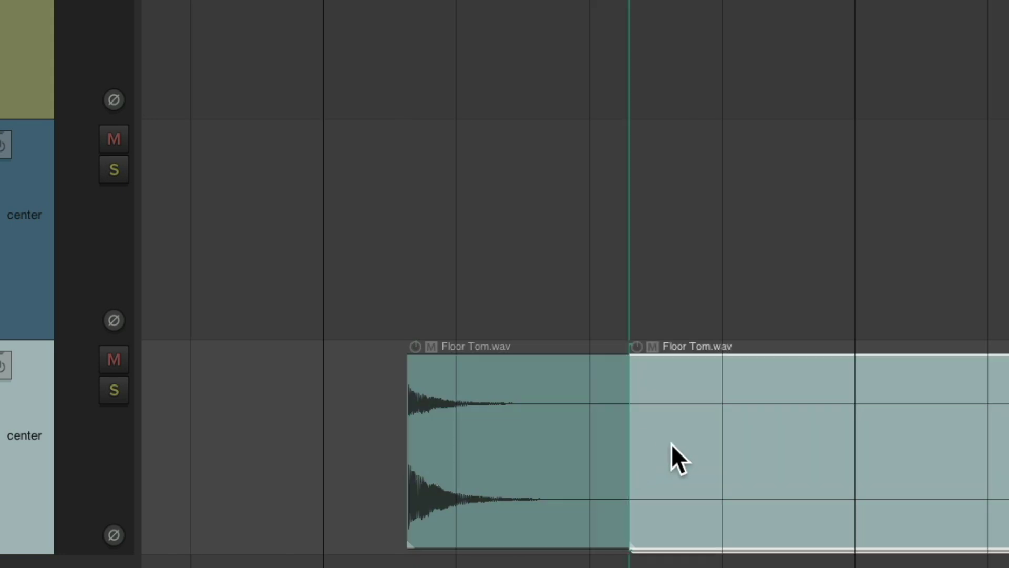
{"action": "key", "text": "Delete"}
{"action": "left_click", "coordinate": [513, 408]}
{"action": "key", "text": "Delete"}
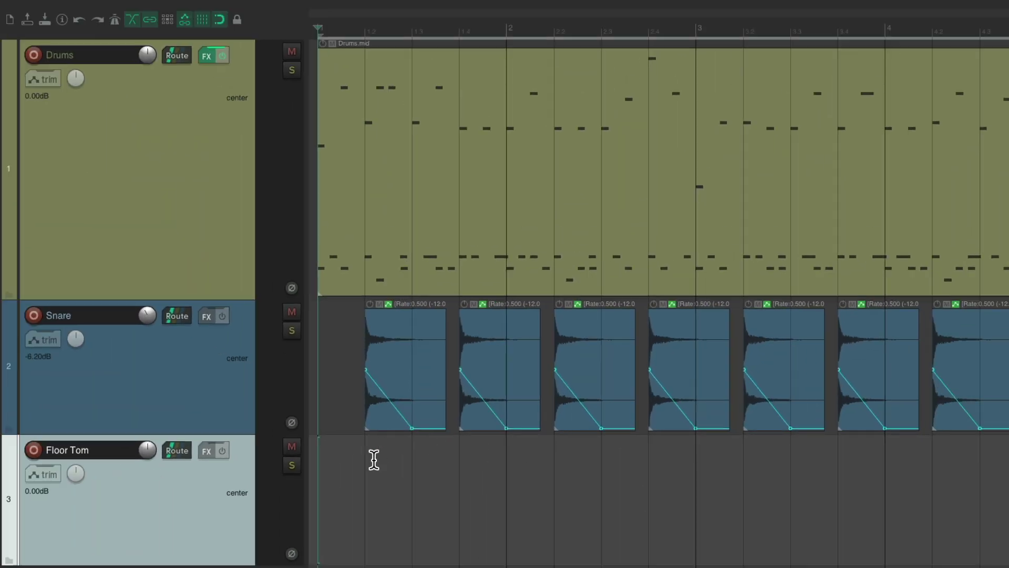
Paste the floor-tom hit under all eight snare hits, then solo Floor Tom and play it
{"action": "key", "text": "ctrl+v"}
{"action": "left_click_drag", "start_coordinate": [371, 462], "coordinate": [662, 460]}
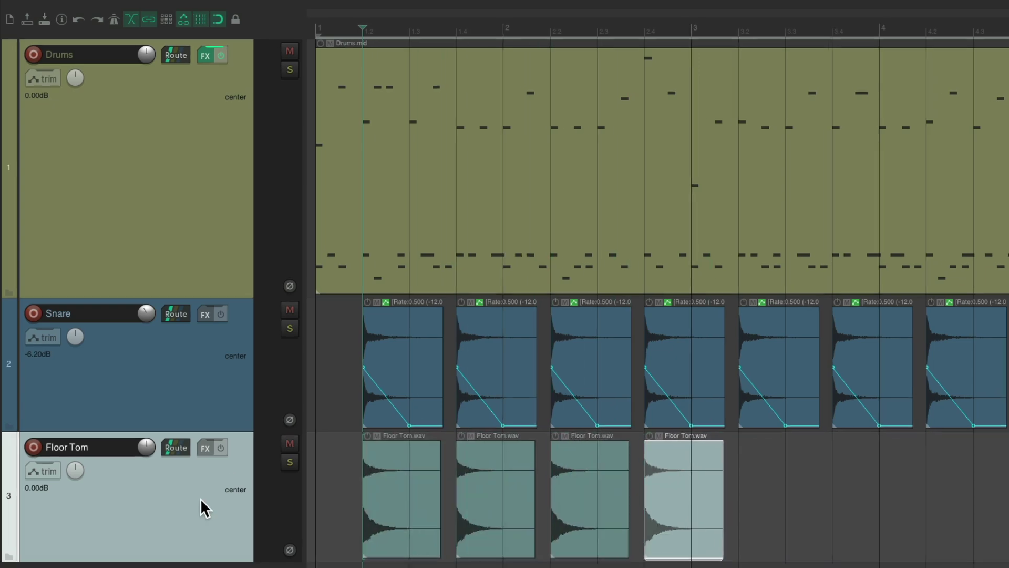
{"action": "key", "text": "ctrl+d"}
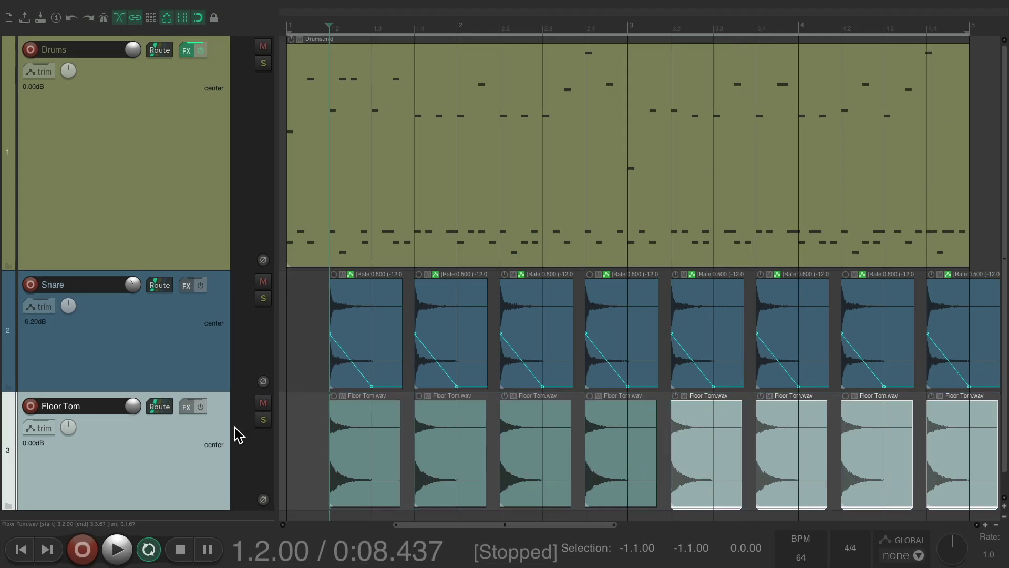
{"action": "double_click", "coordinate": [158, 445]}
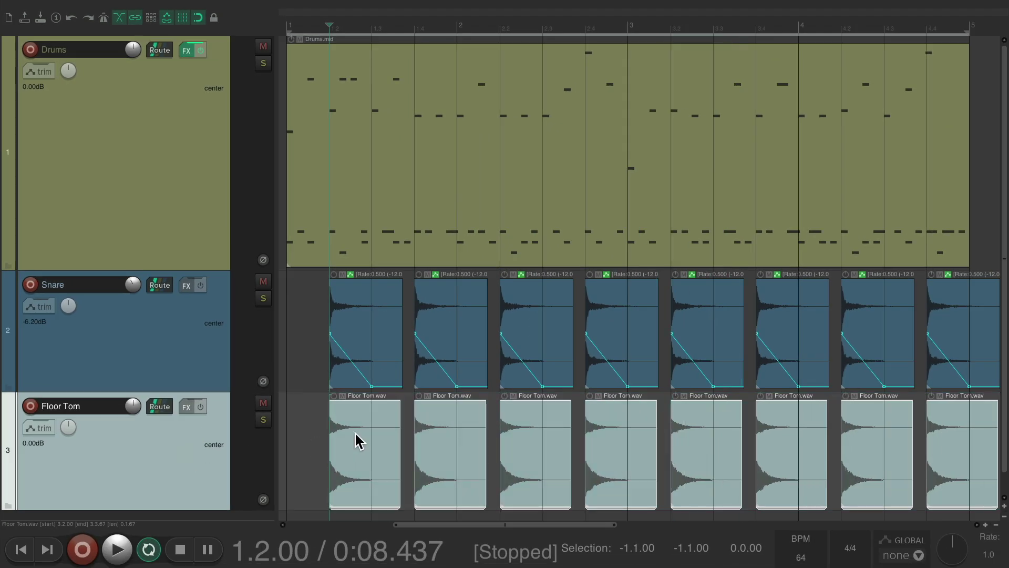
{"action": "left_click", "coordinate": [307, 444]}
{"action": "key", "text": "F6"}
{"action": "key", "text": "space"}
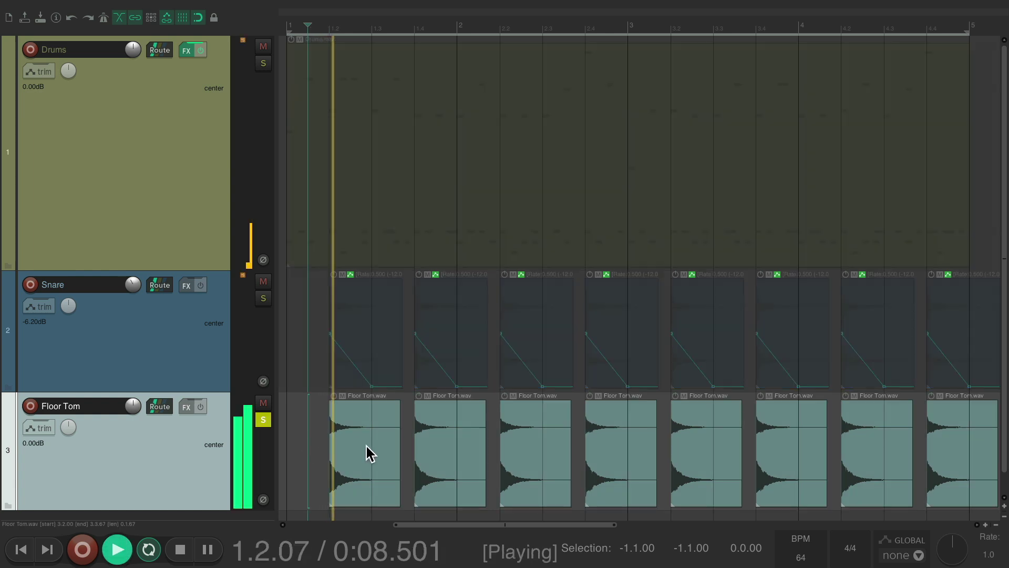
{"action": "key", "text": "space"}
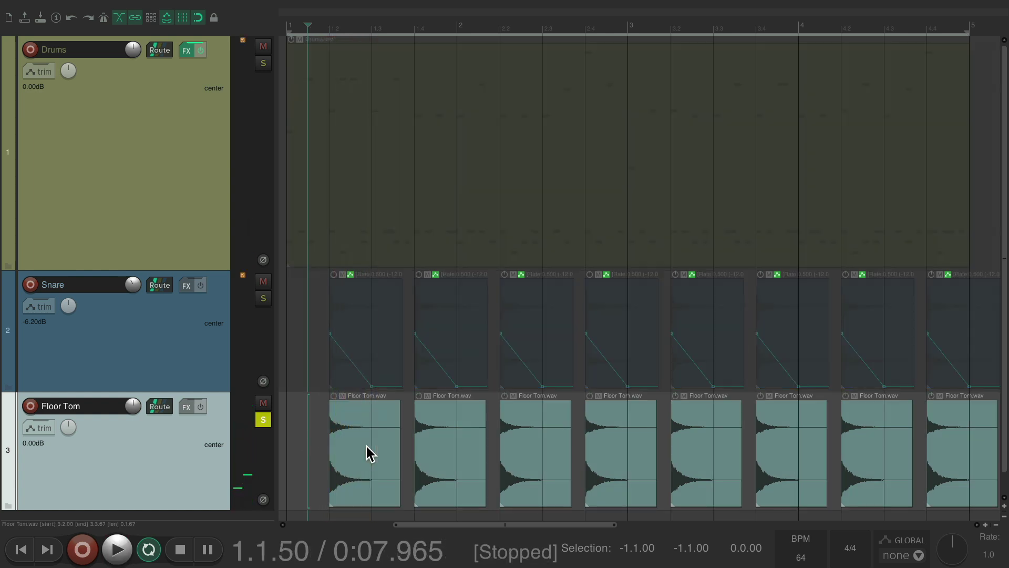
Set all eight Floor Tom hits to Mono (right) take channel mode and listen back
{"action": "double_click", "coordinate": [185, 461]}
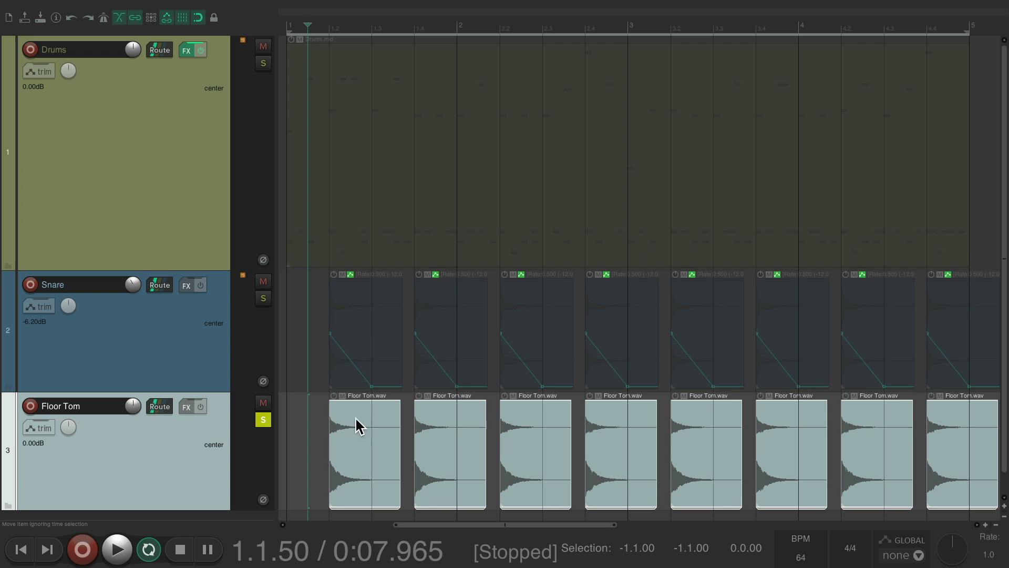
{"action": "right_click", "coordinate": [355, 416]}
{"action": "mouse_move", "coordinate": [475, 148]}
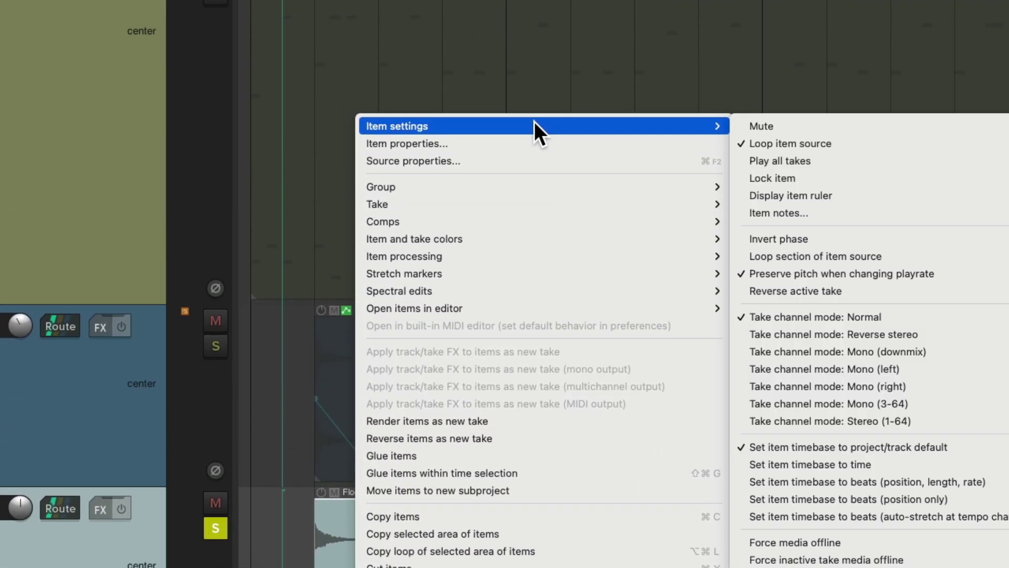
{"action": "left_click", "coordinate": [935, 385]}
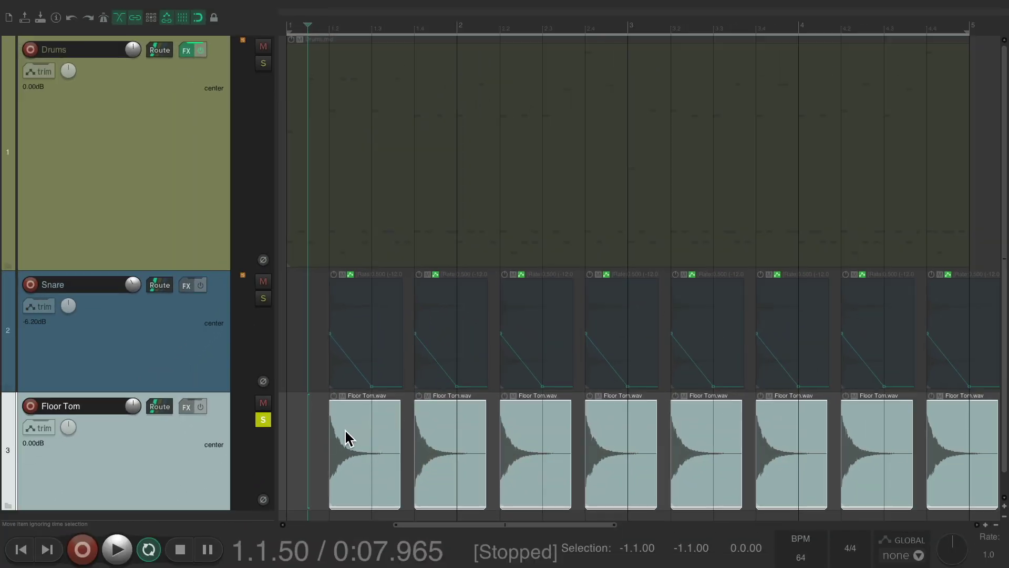
{"action": "left_click", "coordinate": [315, 447]}
{"action": "key", "text": "space"}
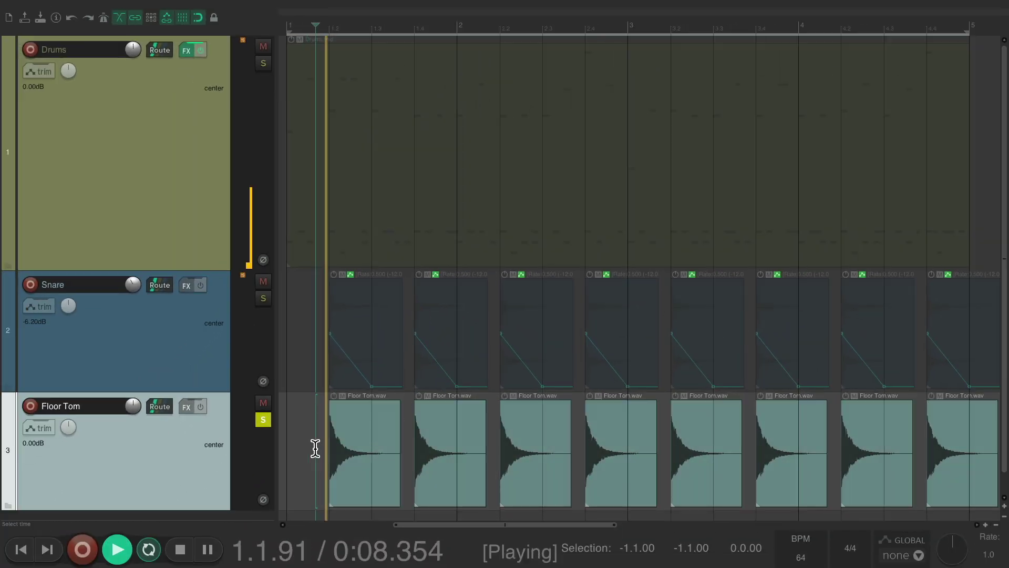
{"action": "key", "text": "space"}
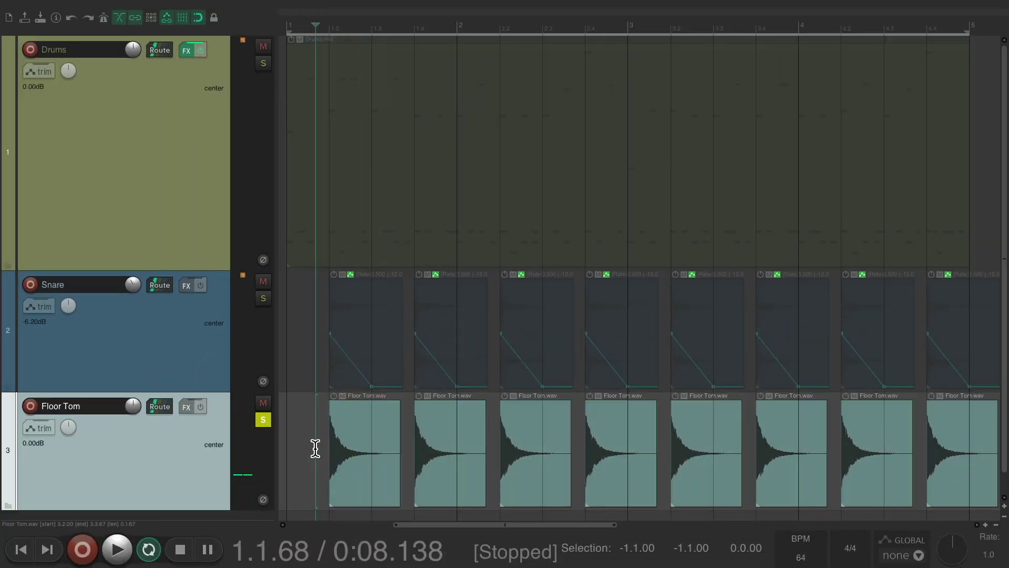
{"action": "scroll", "coordinate": [315, 446], "scroll_direction": "up", "scroll_amount": 5}
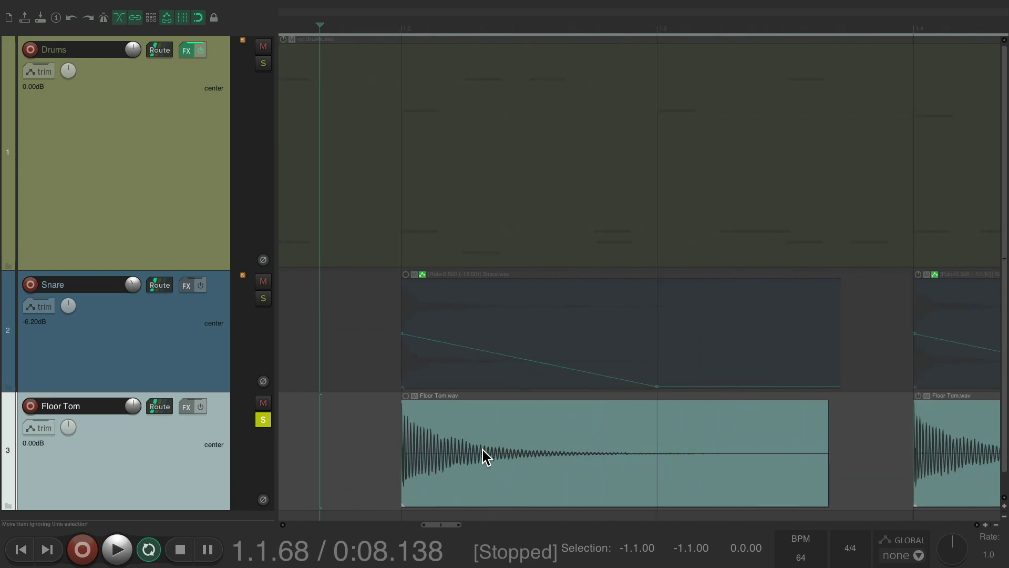
Add a take pitch envelope, shorten the hit to the grid line, and make the pitch fall
{"action": "right_click", "coordinate": [463, 438]}
{"action": "mouse_move", "coordinate": [534, 202]}
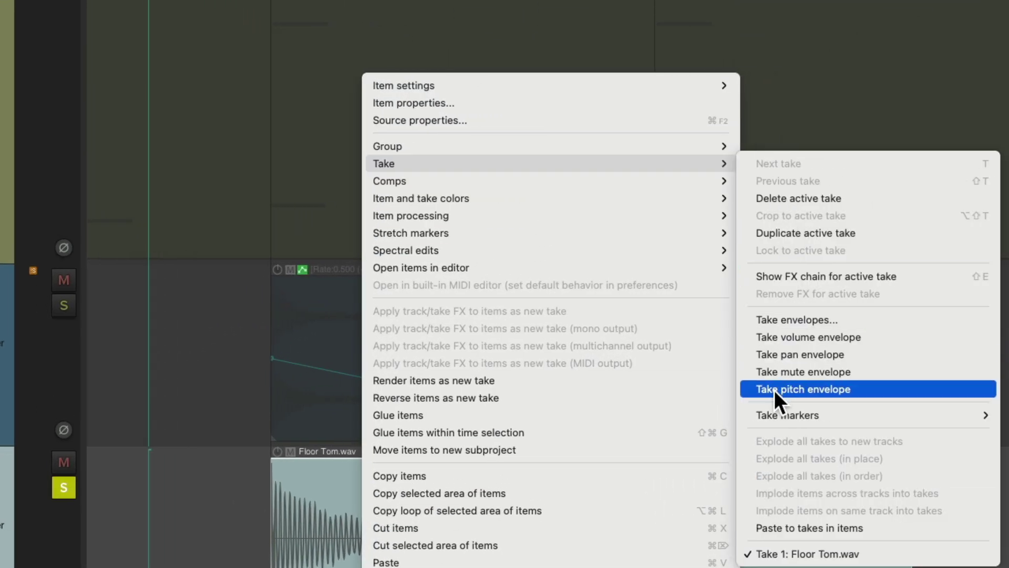
{"action": "left_click", "coordinate": [787, 390]}
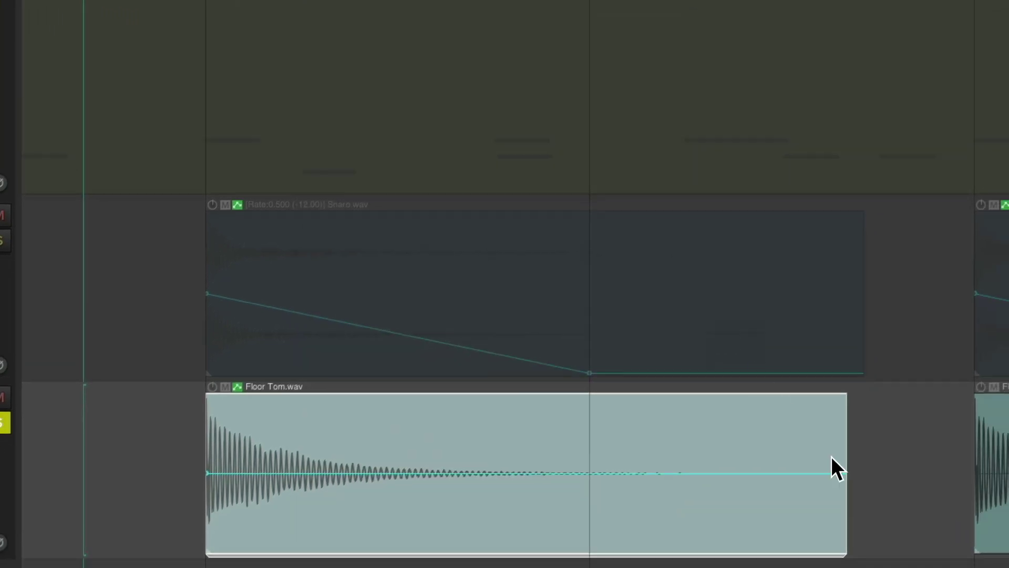
{"action": "left_click_drag", "start_coordinate": [840, 467], "coordinate": [590, 473]}
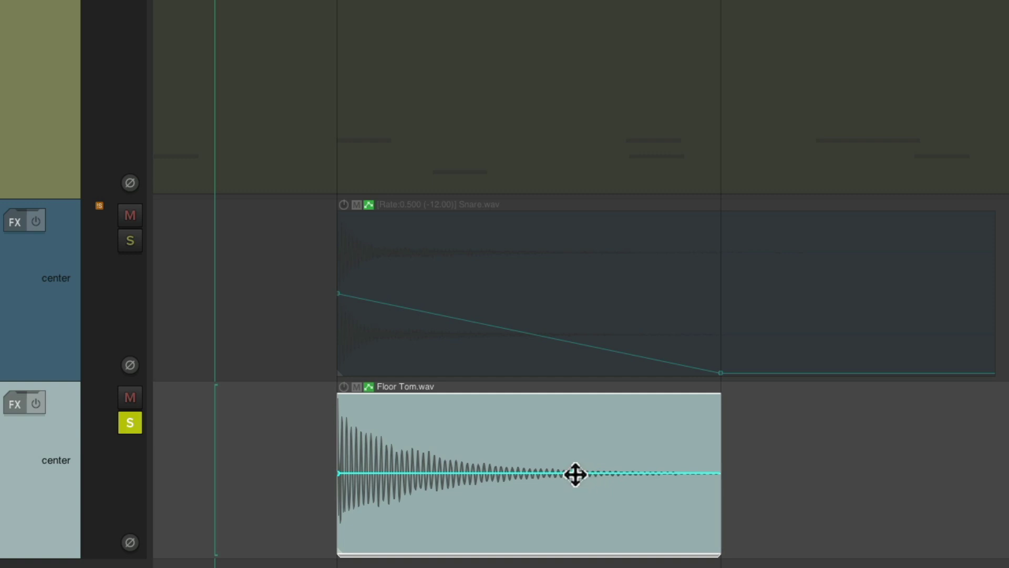
{"action": "left_click_drag", "start_coordinate": [575, 474], "coordinate": [725, 556]}
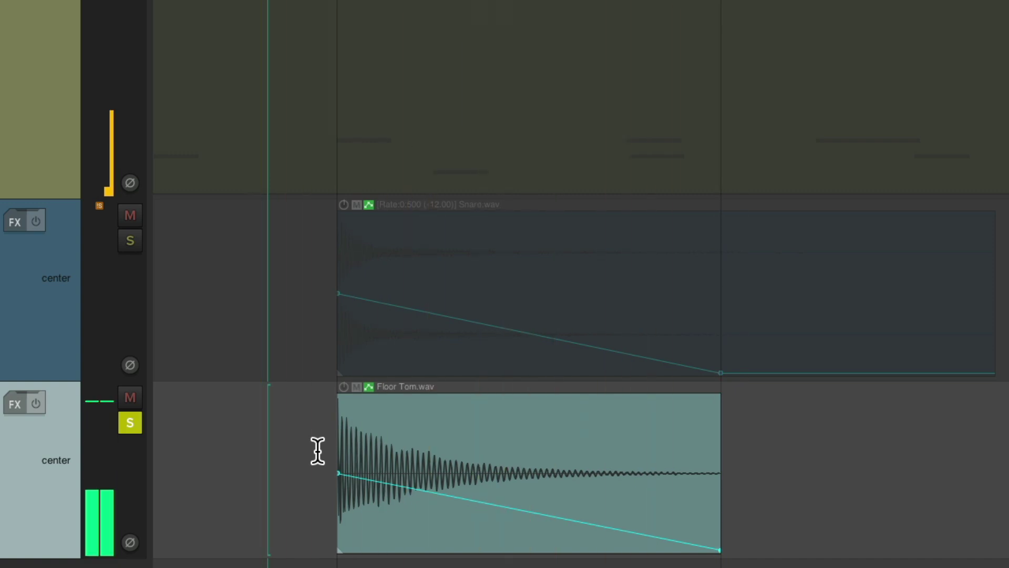
Stretch the Floor Tom hit to 0.500 rate, play it, and trim it before the next hit
{"action": "left_click_drag", "start_coordinate": [522, 473], "coordinate": [878, 487]}
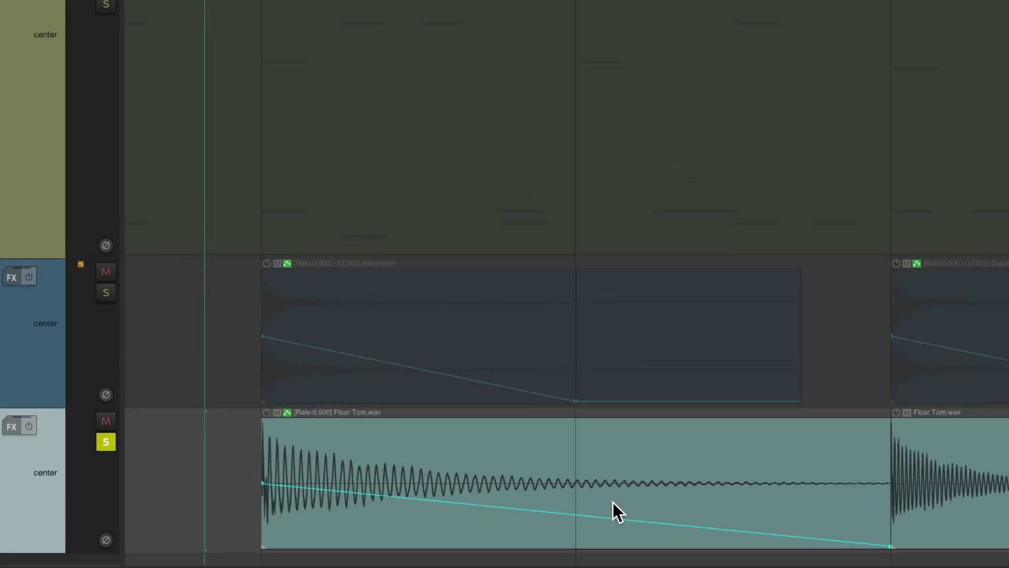
{"action": "left_click", "coordinate": [230, 470]}
{"action": "key", "text": "space"}
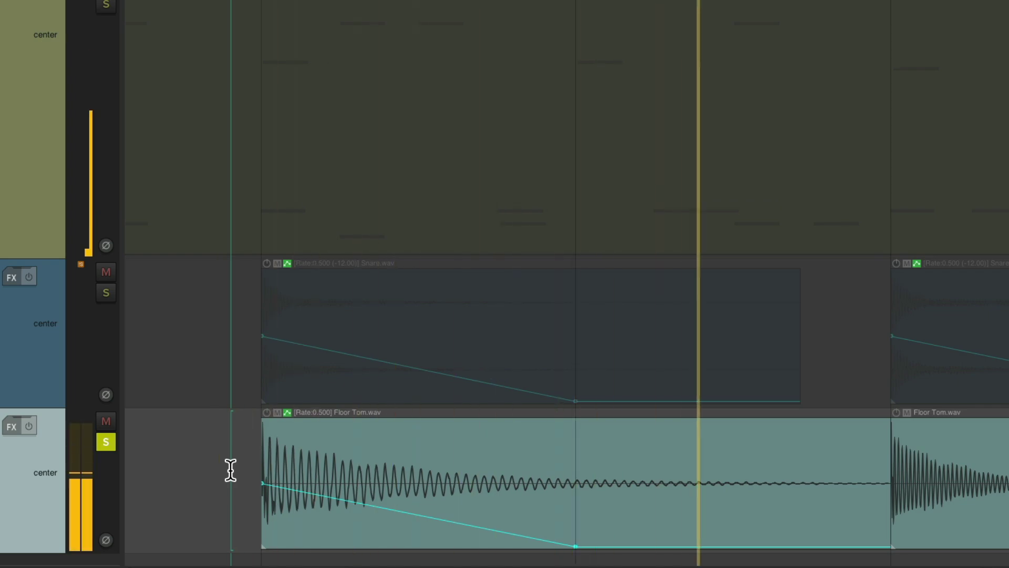
{"action": "left_click_drag", "start_coordinate": [886, 483], "coordinate": [800, 483]}
{"action": "scroll", "coordinate": [270, 491], "scroll_direction": "down", "scroll_amount": 5}
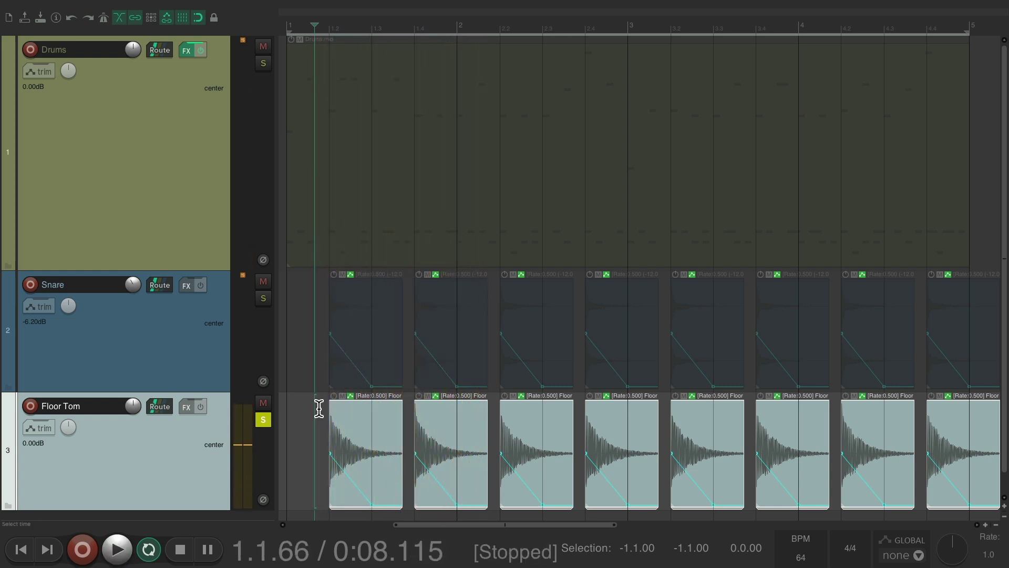
Solo Snare alongside Floor Tom and lower the Floor Tom fader to about -12.9 dB
{"action": "left_click", "coordinate": [263, 299]}
{"action": "key", "text": "super+m"}
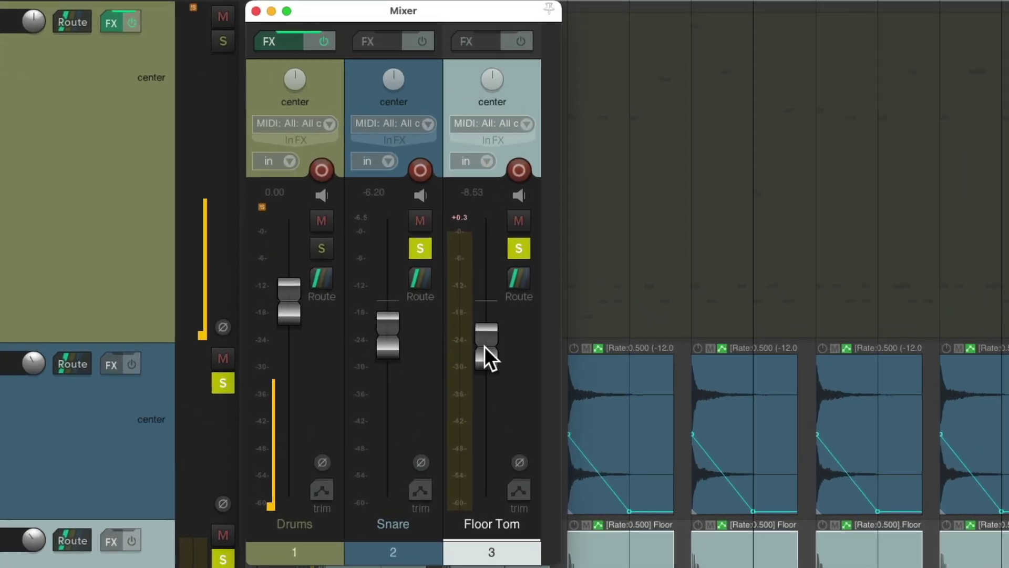
{"action": "left_click_drag", "start_coordinate": [484, 346], "coordinate": [485, 367]}
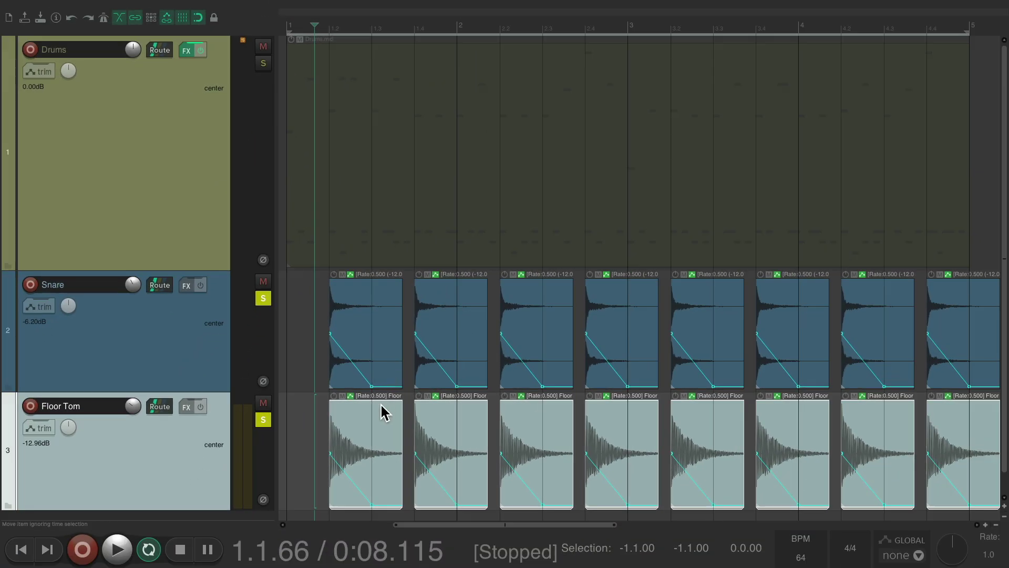
Uncheck Preserve pitch for the Floor Tom items, then audition with the Snare unsoloed and resoloed
{"action": "double_click", "coordinate": [380, 402]}
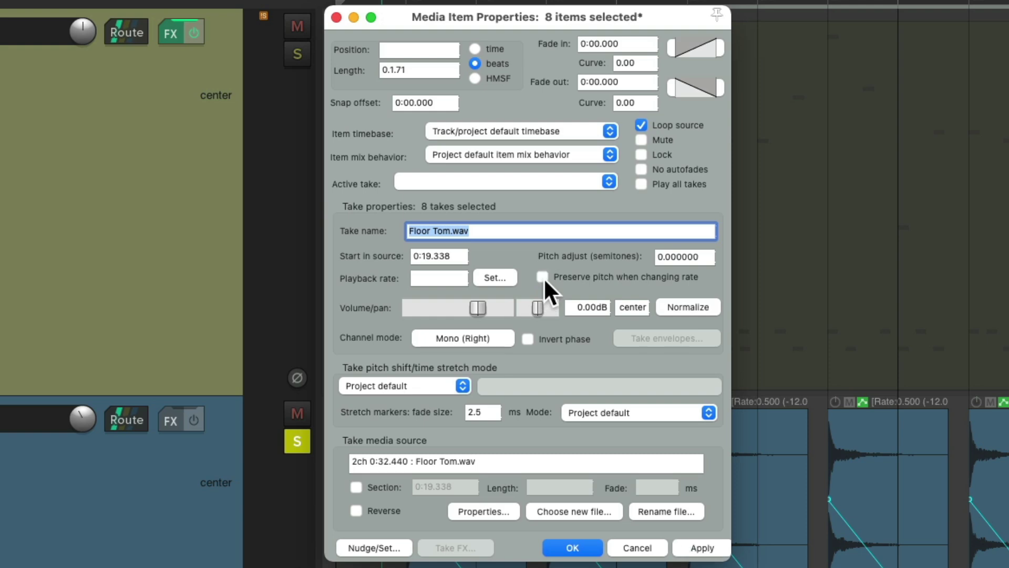
{"action": "left_click", "coordinate": [575, 547]}
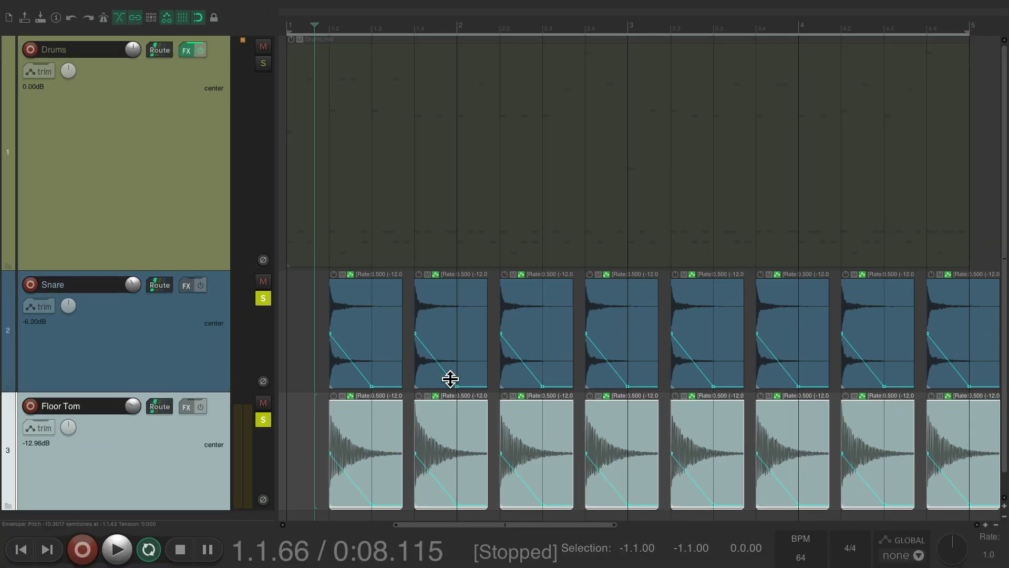
{"action": "left_click", "coordinate": [263, 298]}
{"action": "key", "text": "space"}
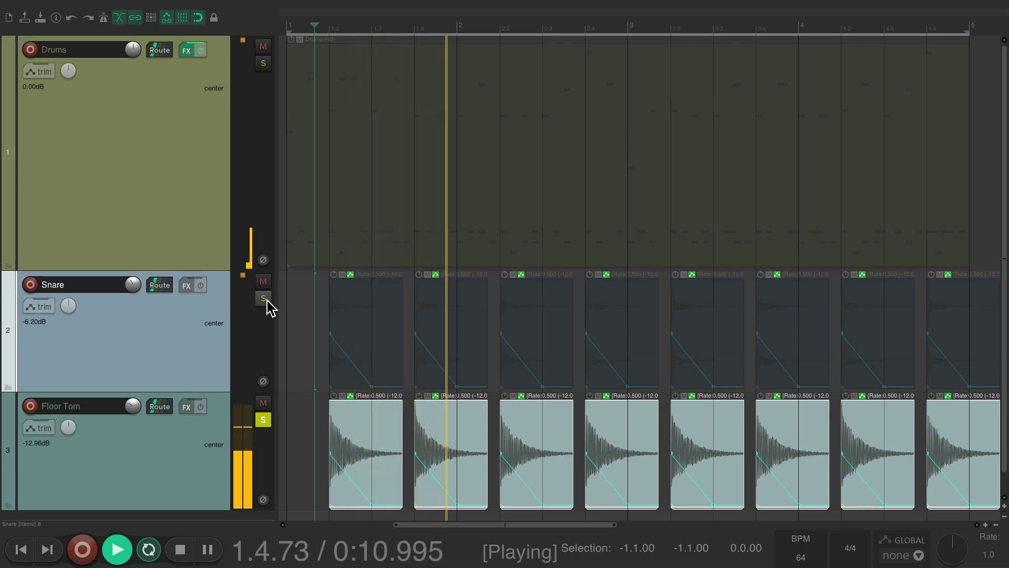
{"action": "key", "text": "space"}
{"action": "left_click", "coordinate": [267, 300]}
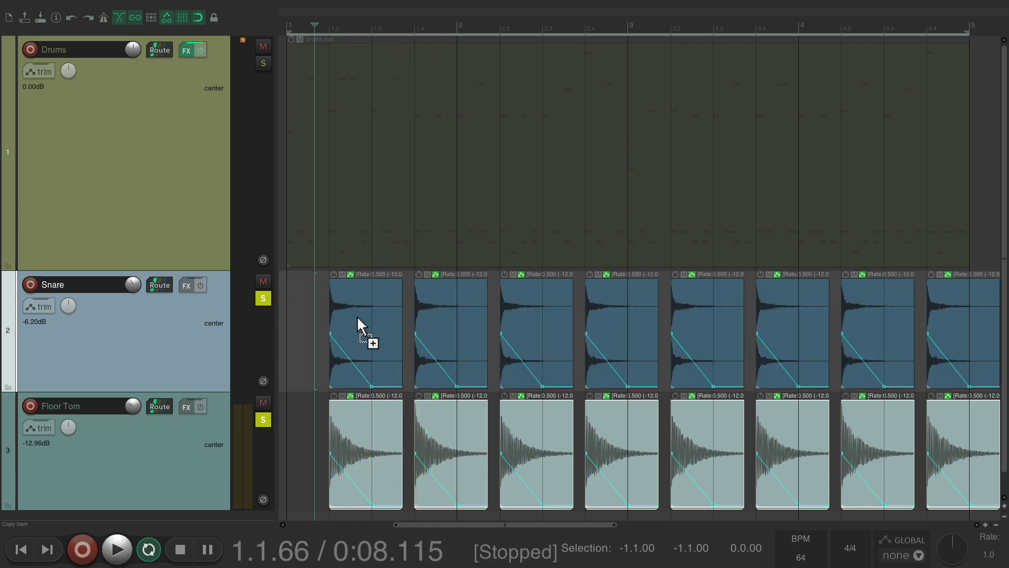
Rebalance the Floor Tom fader in the Mixer to about -12.47 dB during playback
{"action": "key", "text": "ctrl+m"}
{"action": "key", "text": "space"}
{"action": "left_click_drag", "start_coordinate": [443, 293], "coordinate": [443, 351]}
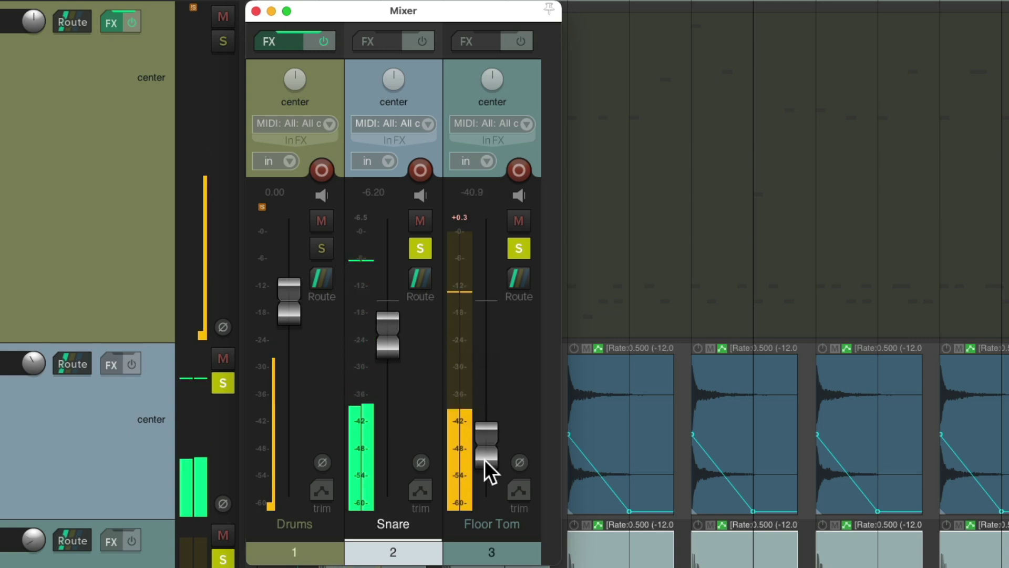
{"action": "left_click_drag", "start_coordinate": [479, 457], "coordinate": [480, 370]}
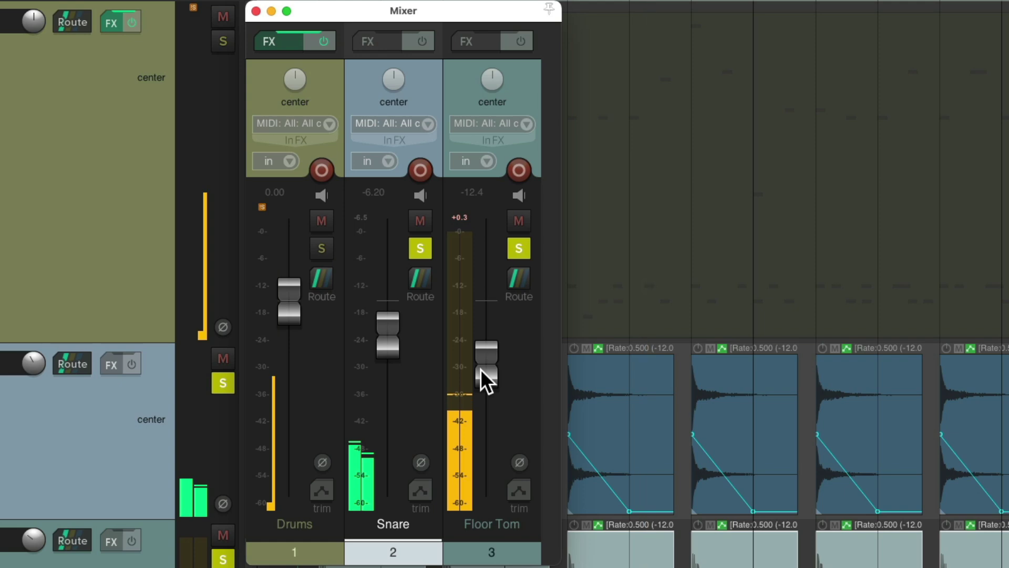
{"action": "key", "text": "space"}
{"action": "key", "text": "ctrl+m"}
Recheck the Floor Tom item properties, then open a Snare.wav item's properties
{"action": "left_click", "coordinate": [367, 423]}
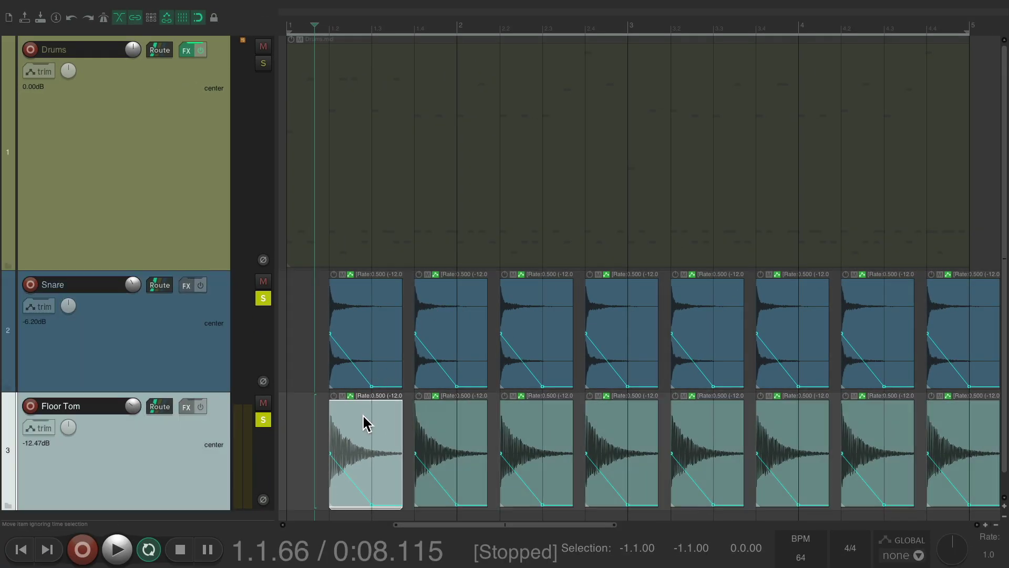
{"action": "double_click", "coordinate": [366, 424]}
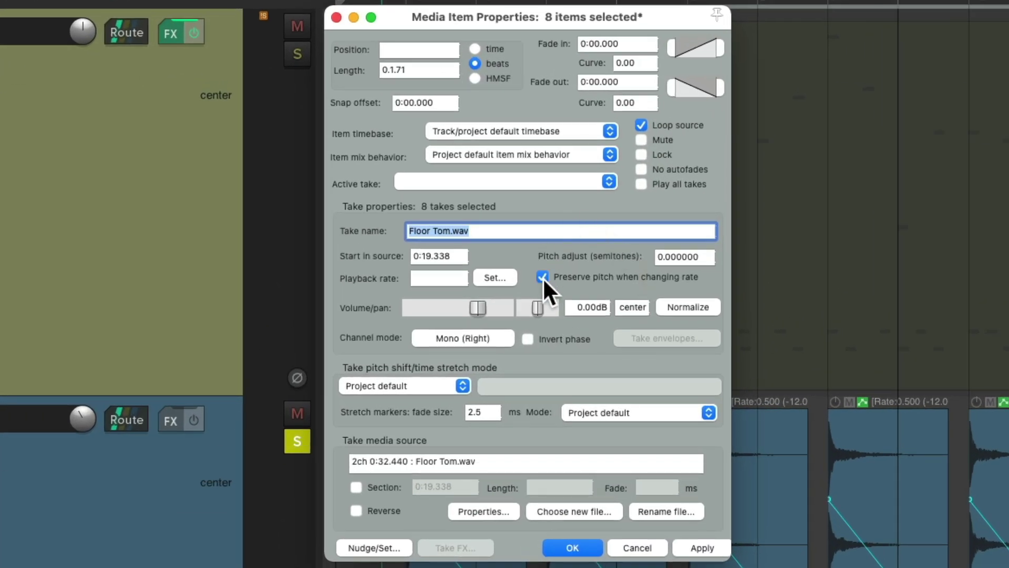
{"action": "left_click", "coordinate": [572, 547]}
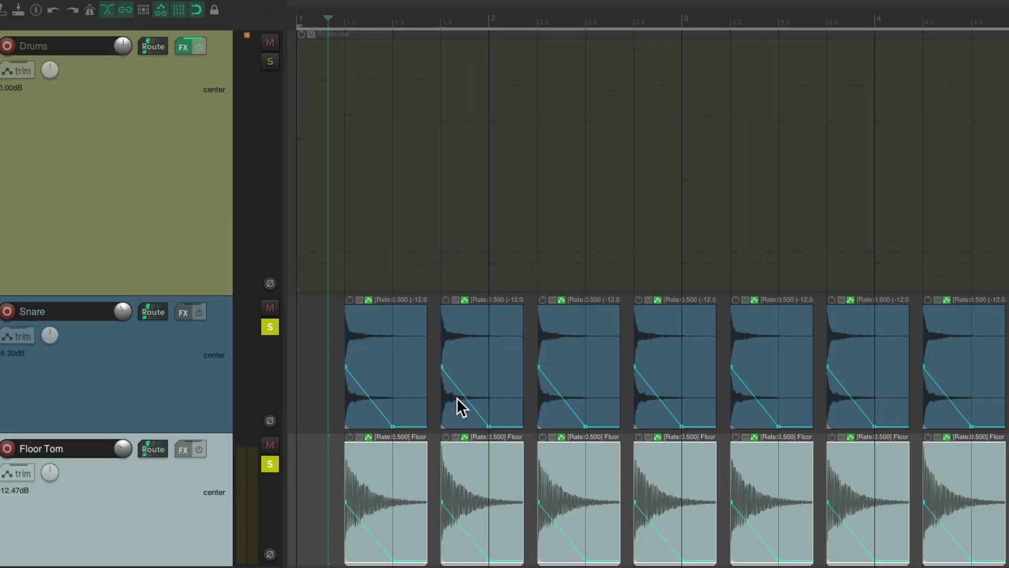
{"action": "left_click", "coordinate": [380, 314]}
{"action": "double_click", "coordinate": [380, 314]}
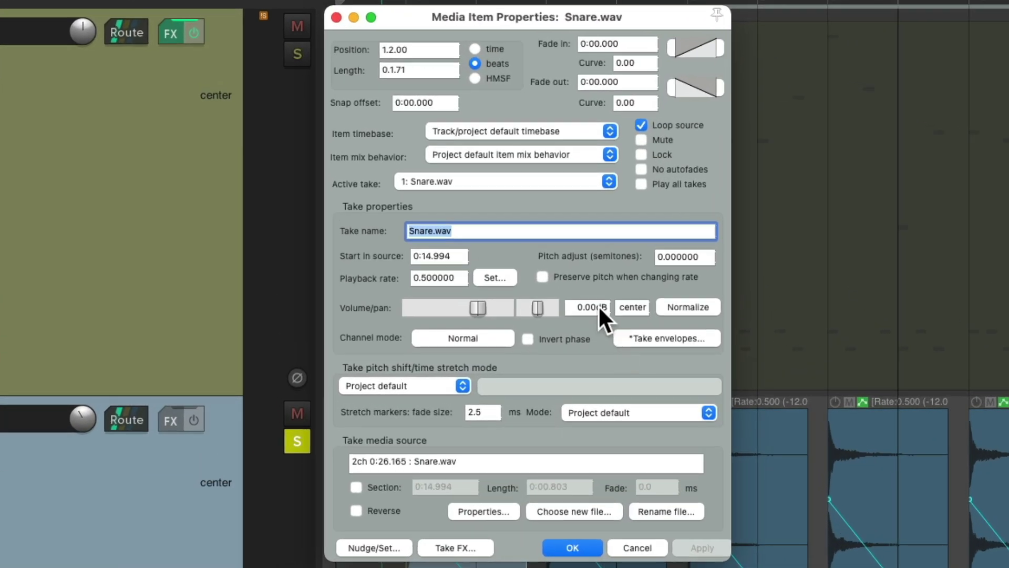
Fine-tune the Floor Tom fader to about -12.2 dB, toggling its solo to compare
{"action": "left_click", "coordinate": [588, 550]}
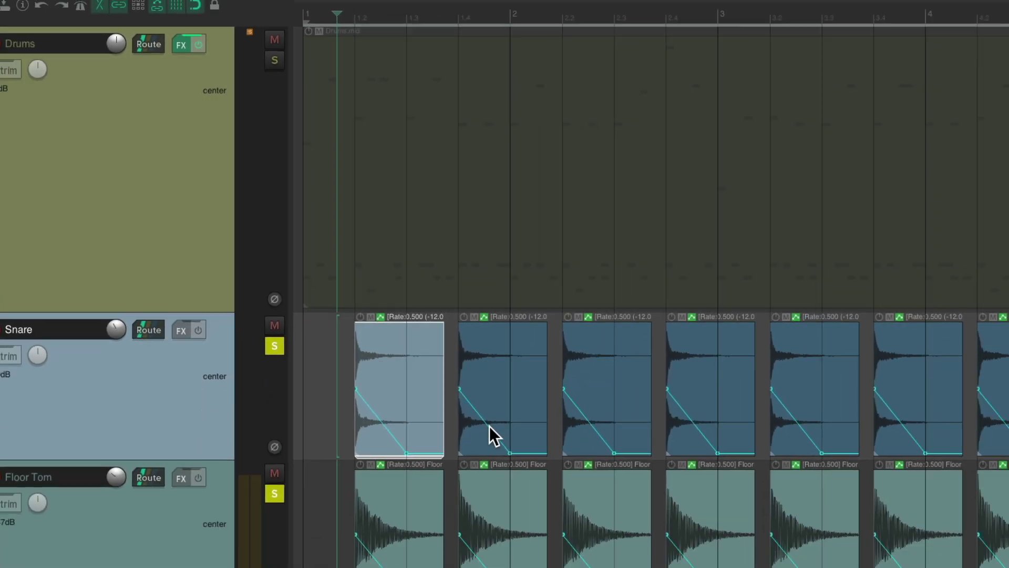
{"action": "key", "text": "ctrl+m"}
{"action": "key", "text": "space"}
{"action": "left_click_drag", "start_coordinate": [490, 382], "coordinate": [490, 374]}
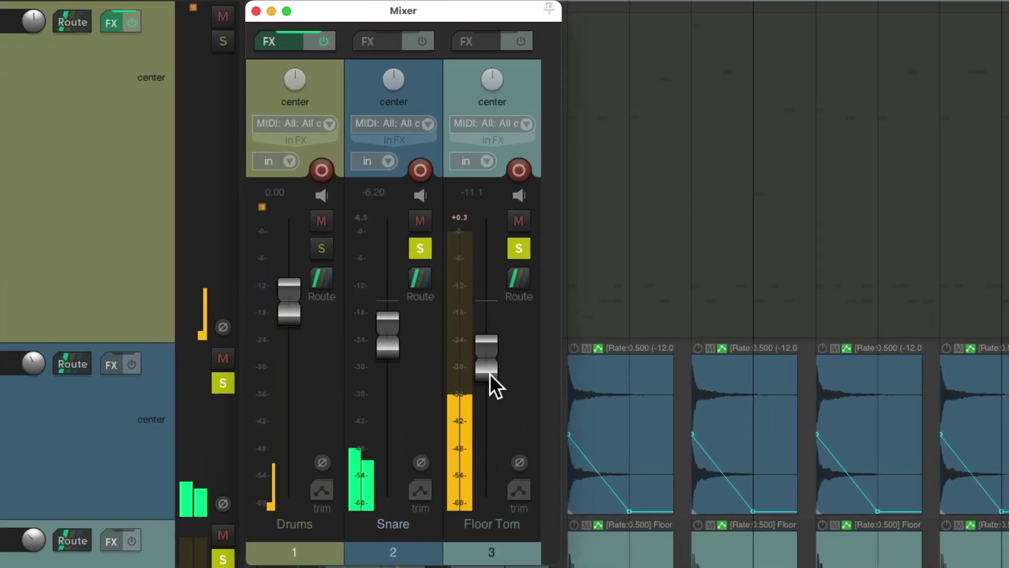
{"action": "left_click", "coordinate": [522, 253]}
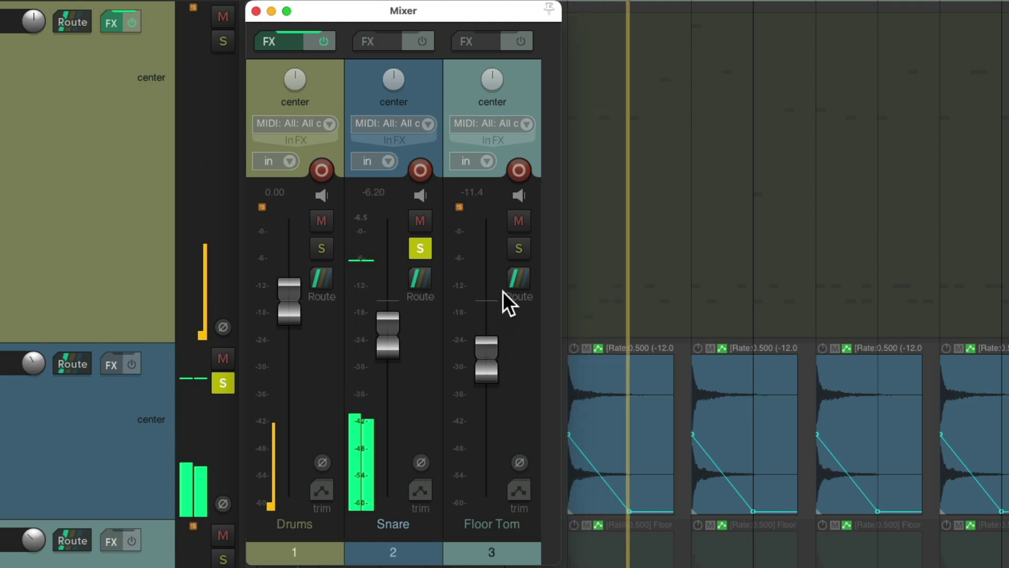
{"action": "left_click", "coordinate": [514, 251]}
{"action": "left_click_drag", "start_coordinate": [489, 351], "coordinate": [489, 359]}
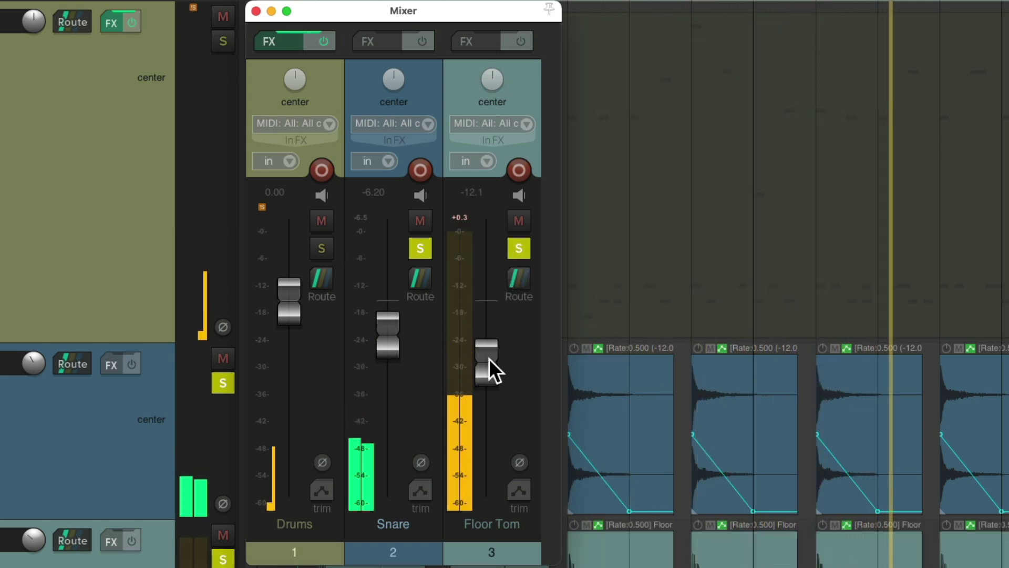
{"action": "key", "text": "space"}
Clear the Floor Tom and Snare solos, close the Mixer, and play the full mix
{"action": "left_click", "coordinate": [520, 251]}
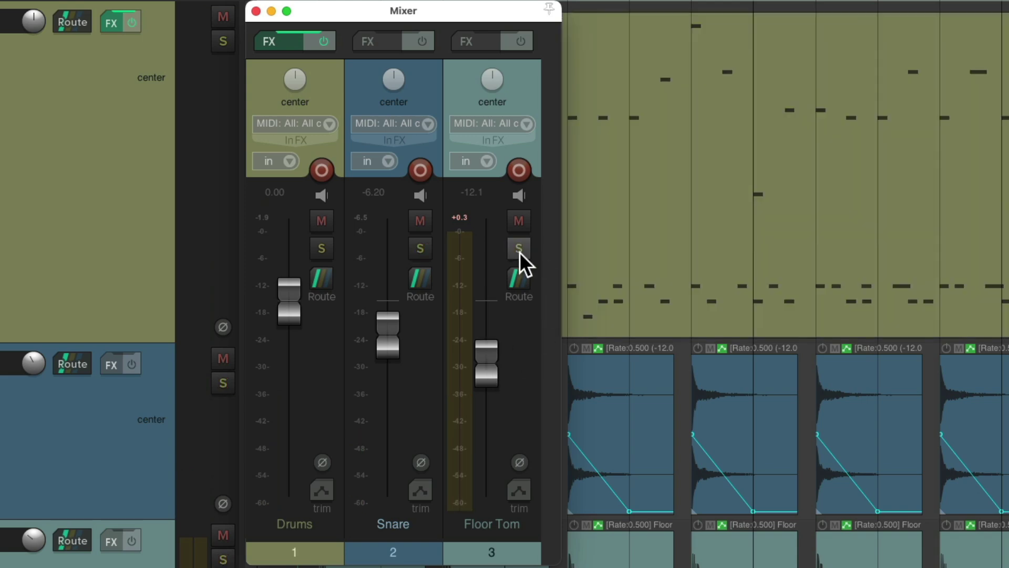
{"action": "key", "text": "super+m"}
{"action": "key", "text": "space"}
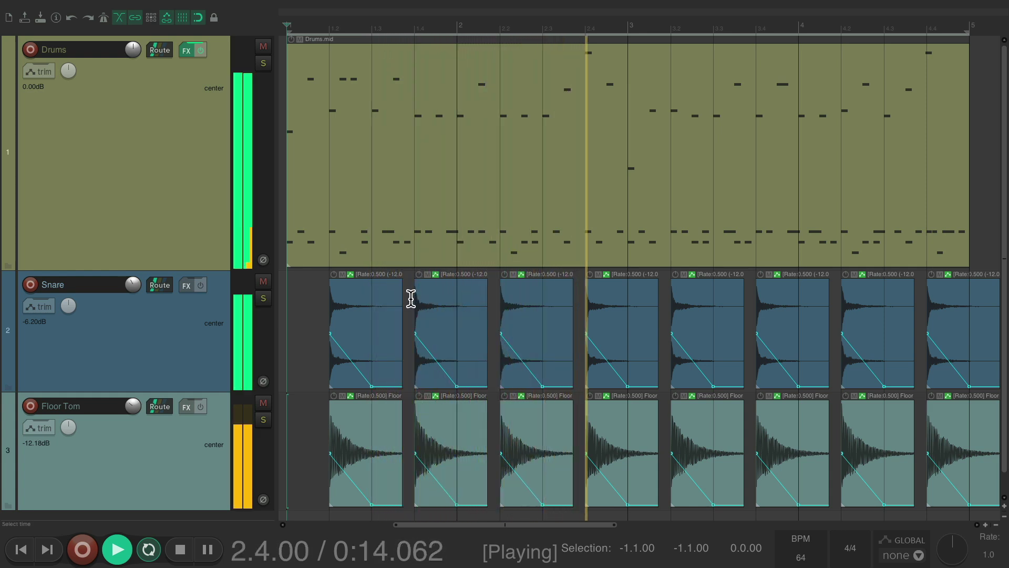
Mute Snare and Floor Tom to audition the Drums alone, then unmute Snare
{"action": "key", "text": "space"}
{"action": "left_click_drag", "start_coordinate": [268, 286], "coordinate": [257, 400]}
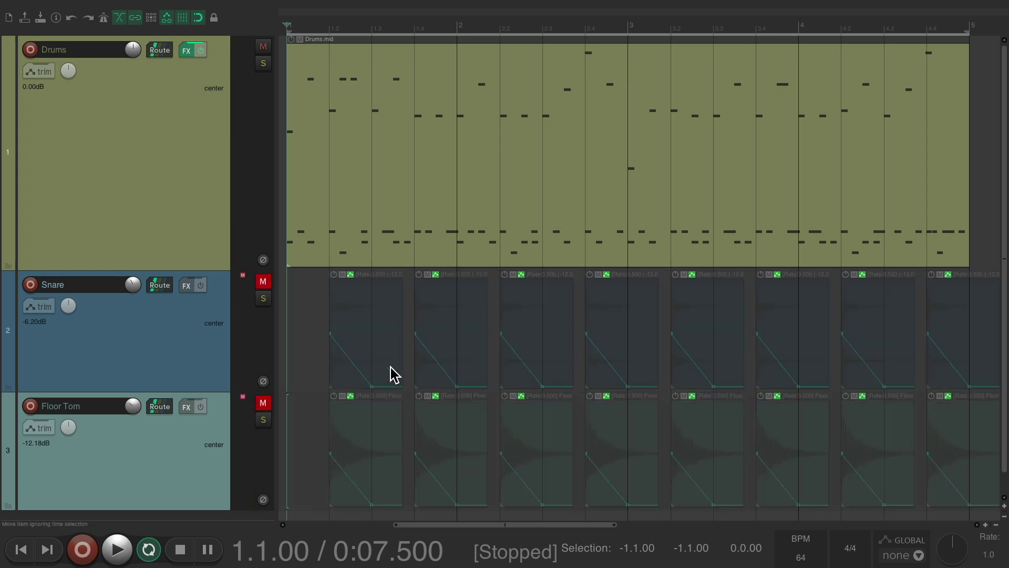
{"action": "key", "text": "space"}
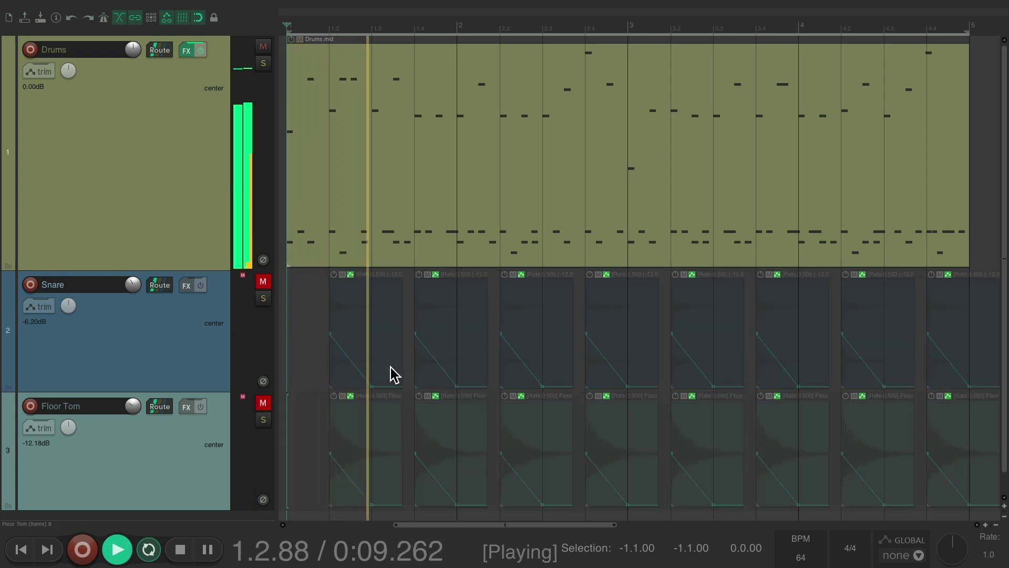
{"action": "key", "text": "space"}
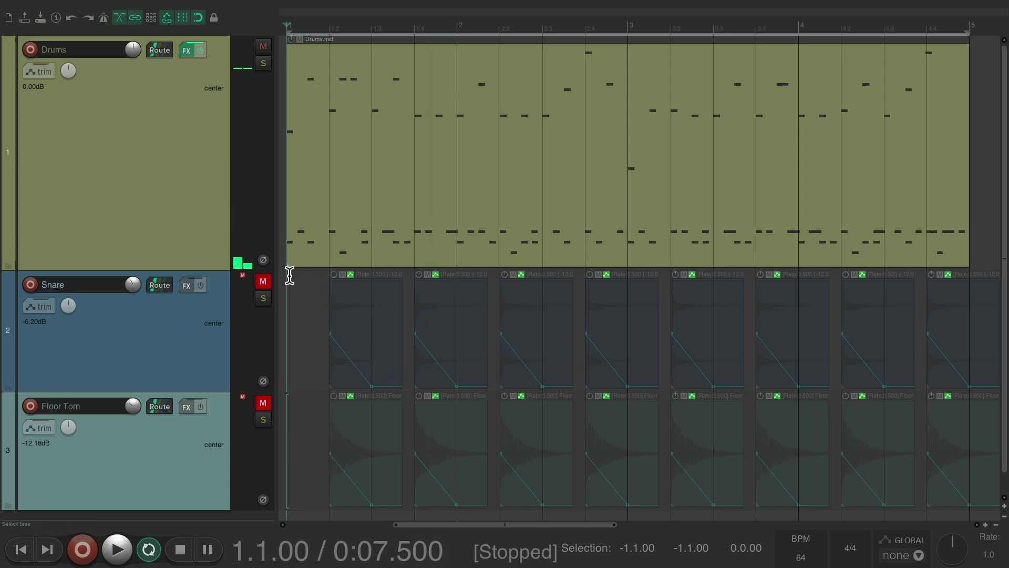
{"action": "left_click", "coordinate": [263, 281]}
In the Mixer during playback, set Snare to -5.63 dB and Floor Tom to -14.2 dB
{"action": "key", "text": "ctrl+m"}
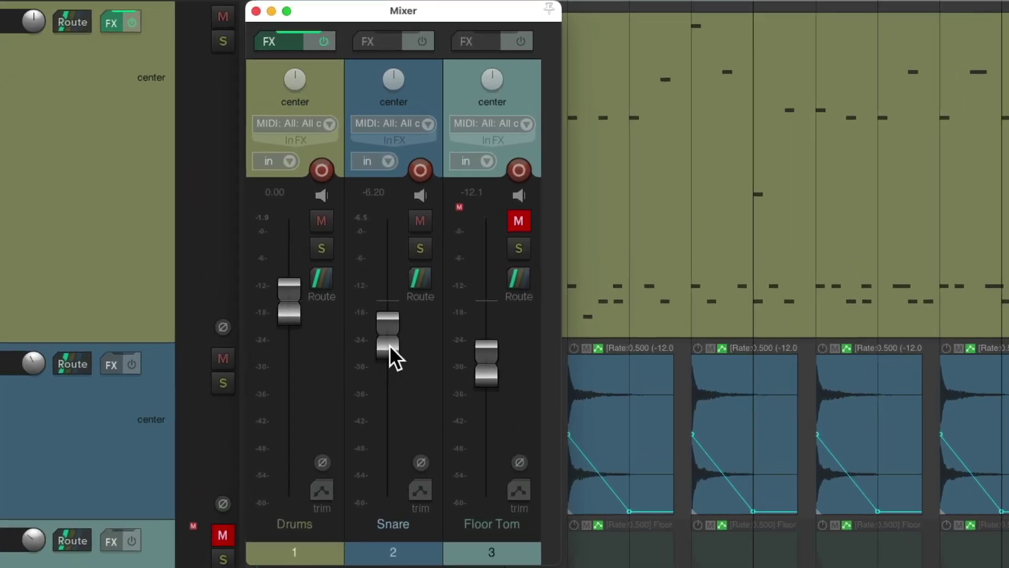
{"action": "key", "text": "space"}
{"action": "left_click_drag", "start_coordinate": [389, 345], "coordinate": [388, 336]}
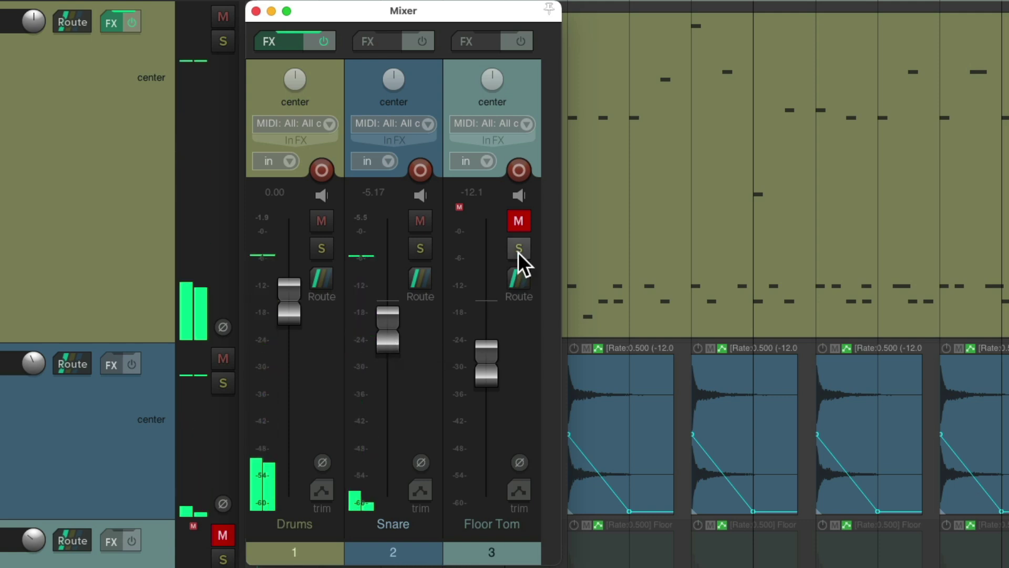
{"action": "left_click", "coordinate": [517, 220]}
{"action": "left_click_drag", "start_coordinate": [487, 365], "coordinate": [484, 373]}
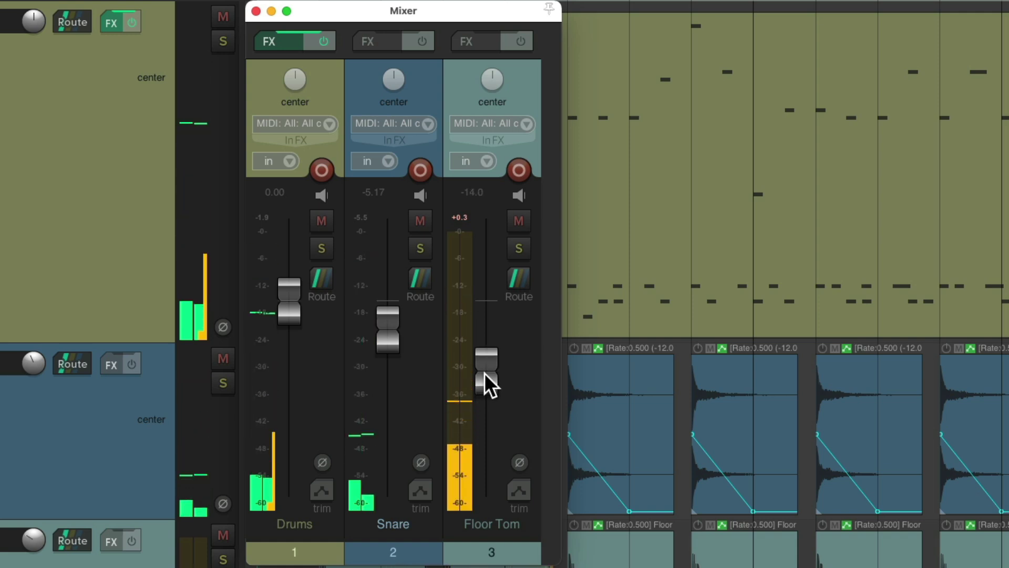
{"action": "left_click_drag", "start_coordinate": [403, 335], "coordinate": [396, 340]}
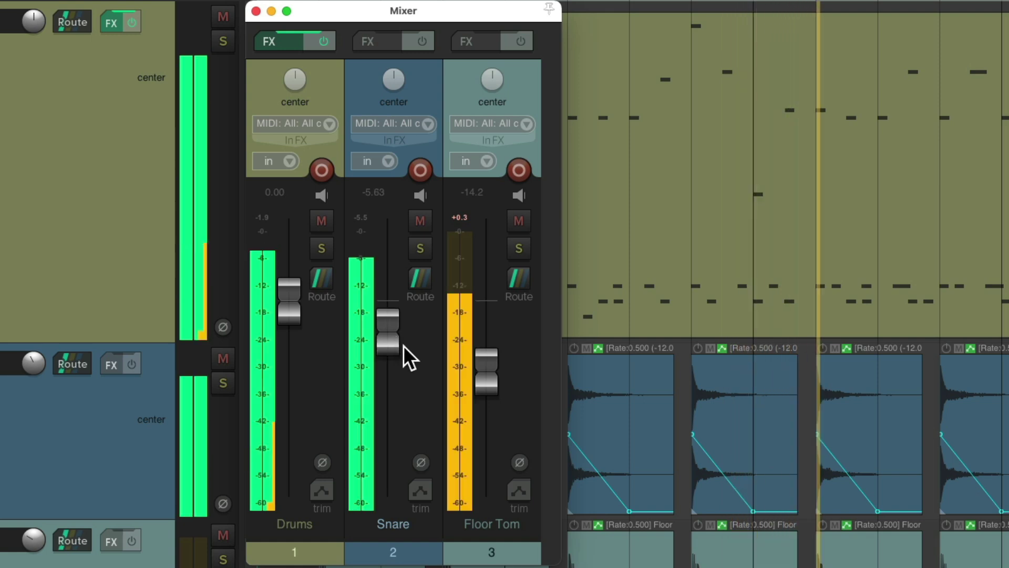
{"action": "key", "text": "space"}
Compare with Snare and Floor Tom muted, then lower Snare to -6.56 dB and Floor Tom to -16.8 dB
{"action": "left_click", "coordinate": [420, 221]}
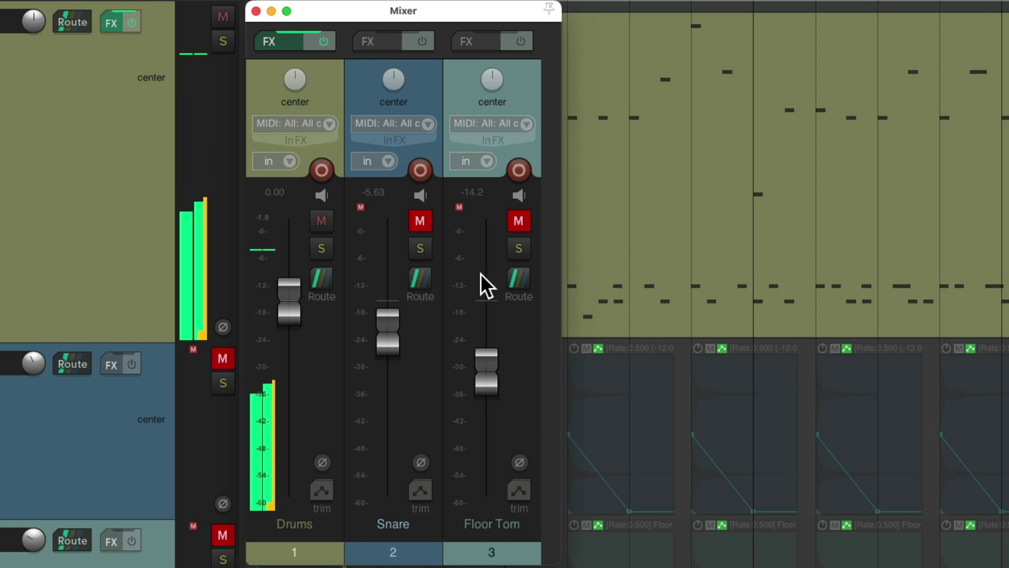
{"action": "left_click", "coordinate": [421, 220]}
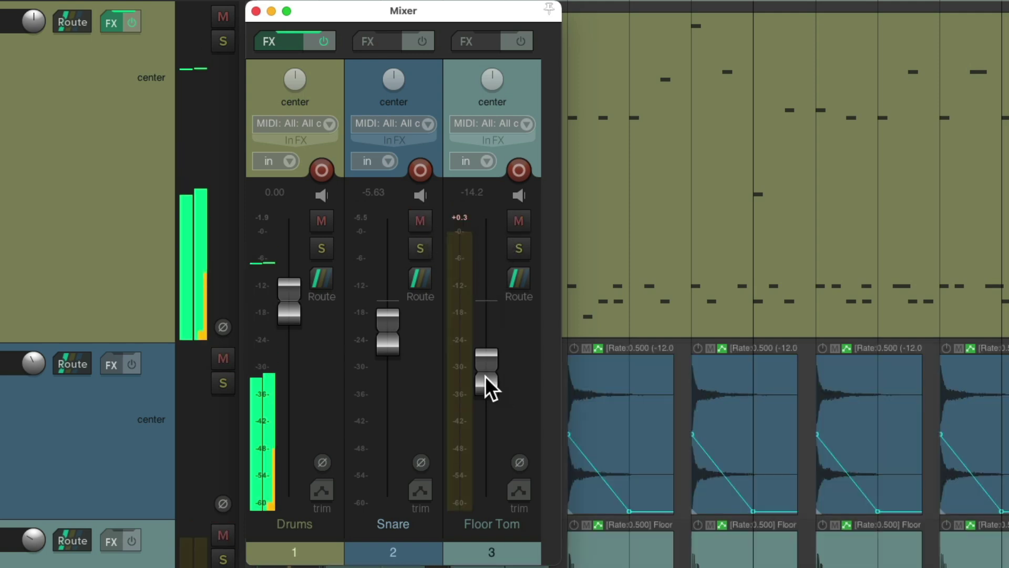
{"action": "left_click_drag", "start_coordinate": [485, 376], "coordinate": [485, 379]}
{"action": "left_click_drag", "start_coordinate": [387, 338], "coordinate": [389, 339]}
{"action": "mouse_move", "coordinate": [483, 367]}
{"action": "left_mouse_down"}
{"action": "mouse_move", "coordinate": [485, 414]}
{"action": "mouse_move", "coordinate": [484, 370]}
{"action": "left_mouse_up"}
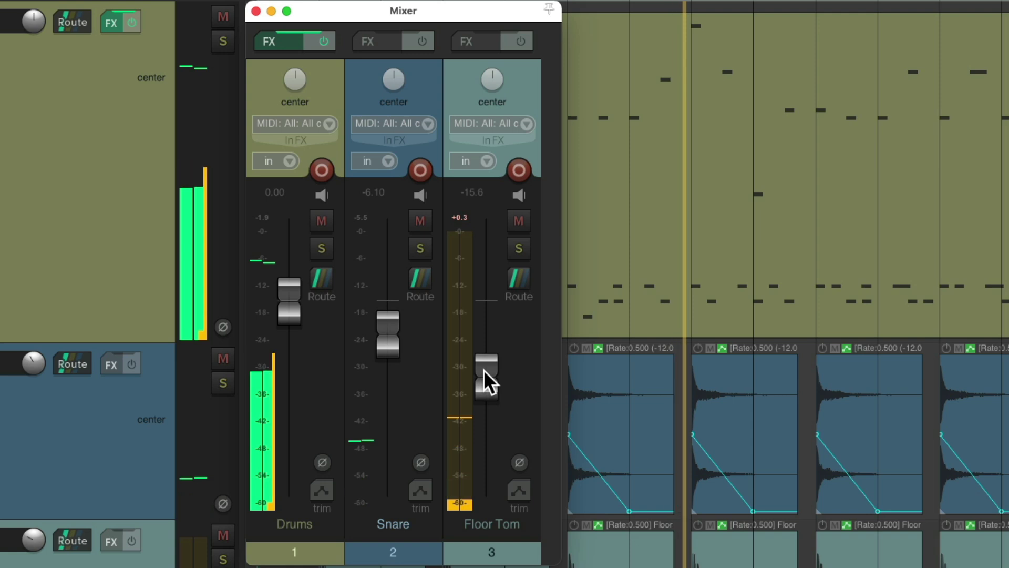
{"action": "left_click_drag", "start_coordinate": [392, 339], "coordinate": [392, 342]}
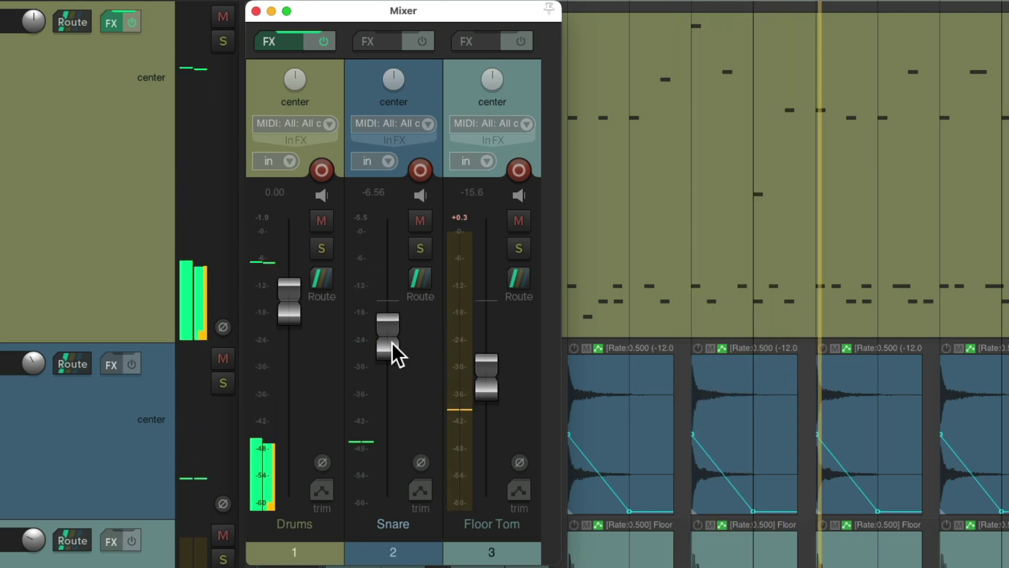
{"action": "left_click_drag", "start_coordinate": [480, 374], "coordinate": [483, 377]}
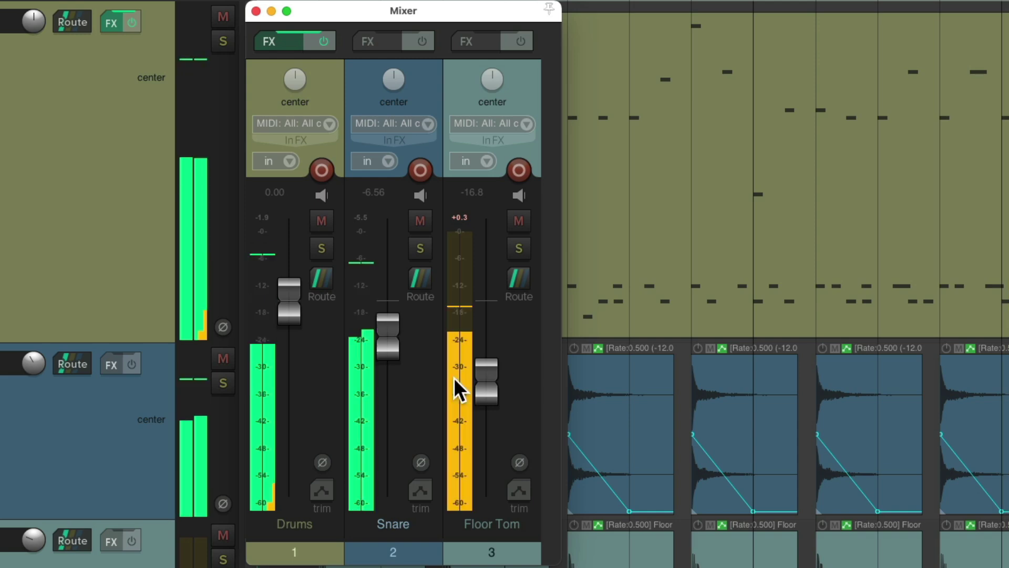